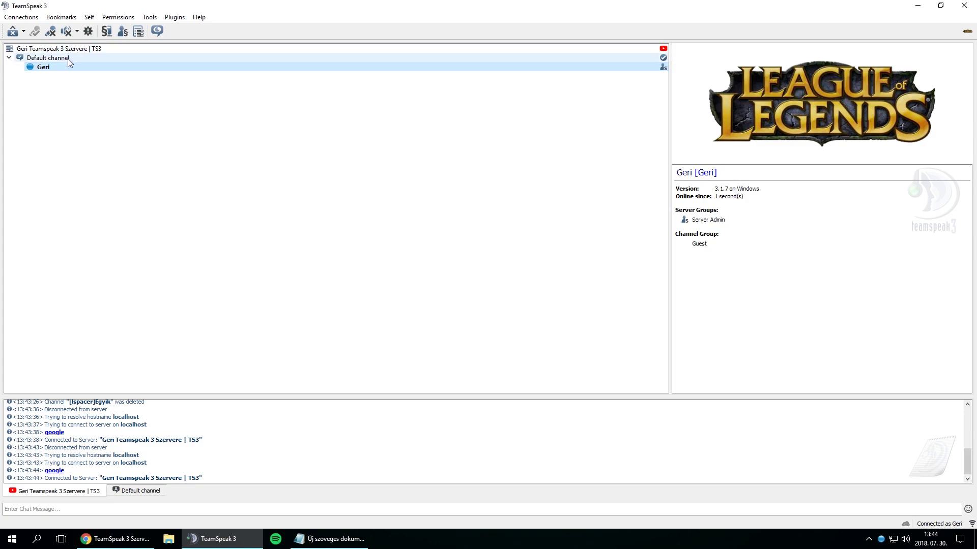
# - Select the Default channel to see its topic, Opus Voice codec and description
pyautogui.moveTo(69, 59)
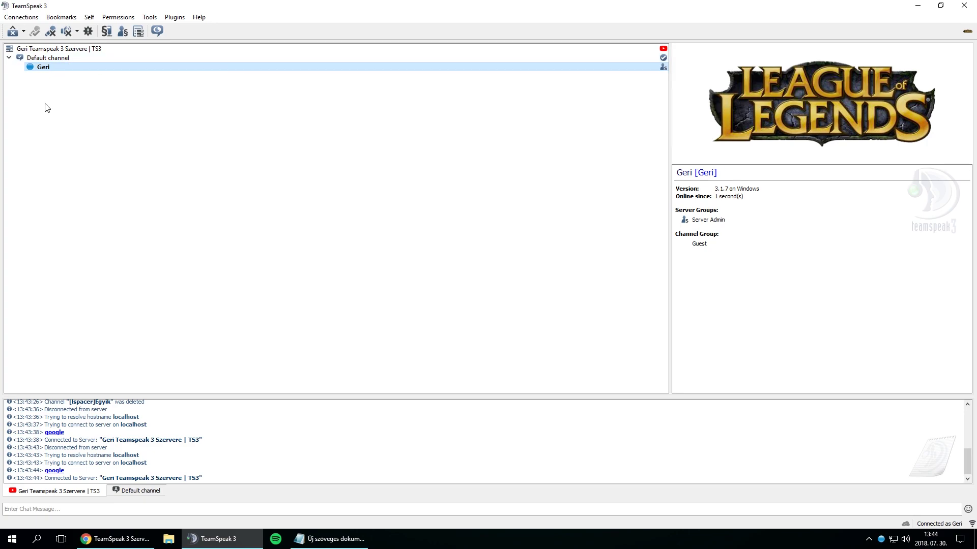
pyautogui.click(42, 59)
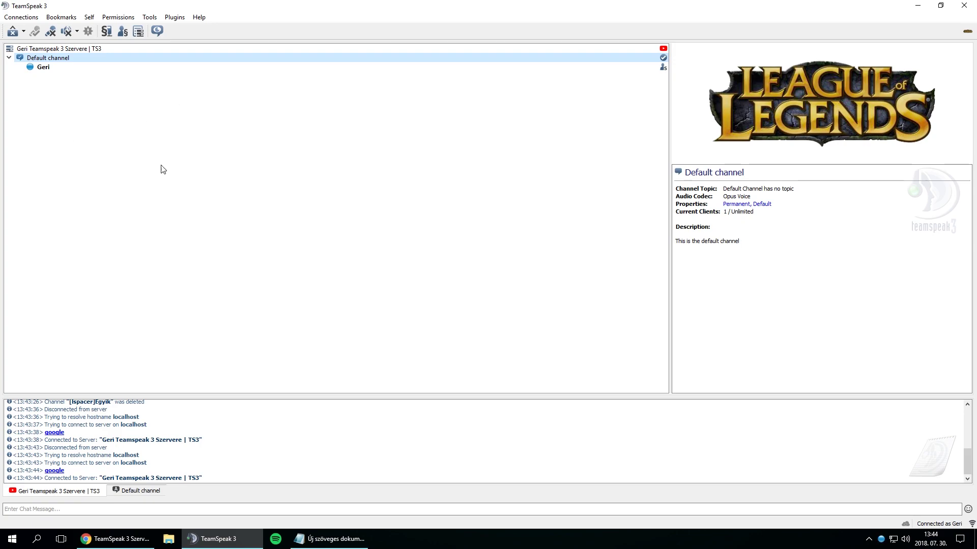
# - Start creating a new channel named '1# szoba'
pyautogui.rightClick(172, 144)
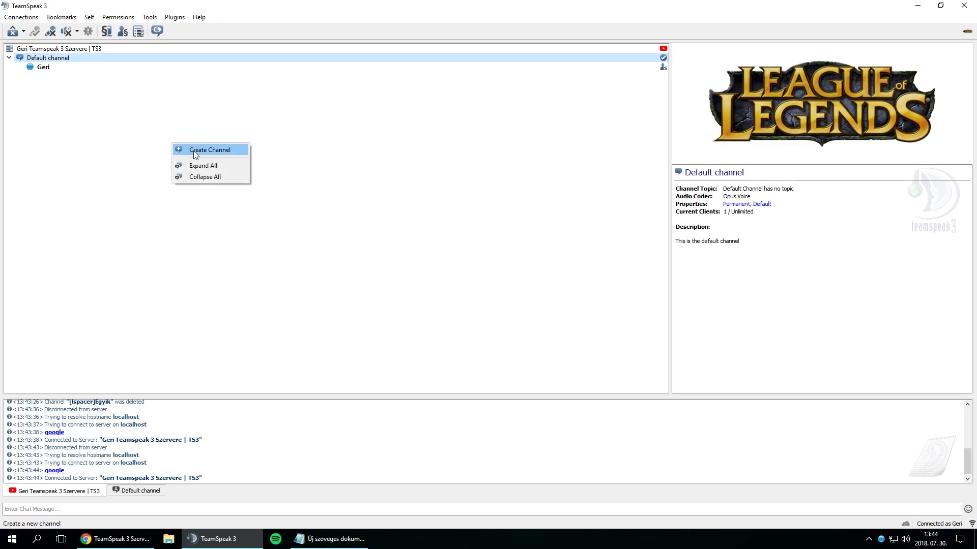
pyautogui.click(190, 151)
pyautogui.moveTo(448, 150)
pyautogui.mouseDown()
pyautogui.moveTo(453, 139)
pyautogui.moveTo(465, 148)
pyautogui.mouseUp()
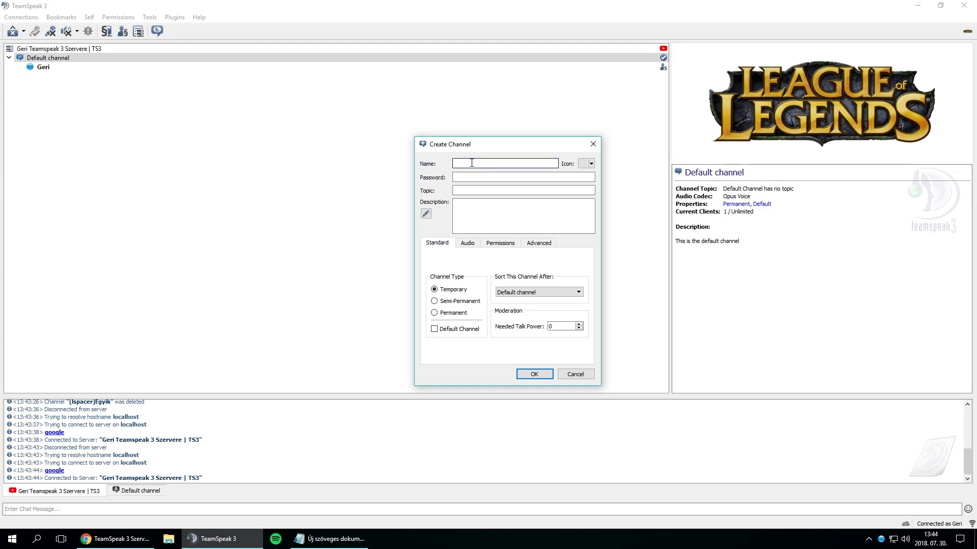
pyautogui.write('#>')
pyautogui.press('BackSpace')
pyautogui.write('szoba')
# - Give it a password, topic 'beszélő szoba' and an underlined 'asd' description, then preview it
pyautogui.click(478, 177)
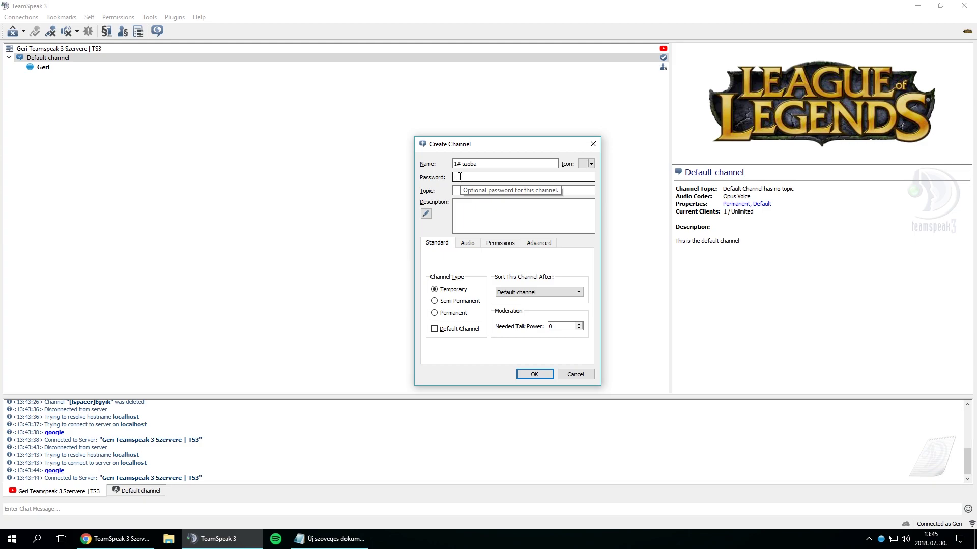
pyautogui.write('12')
pyautogui.press('Tab')
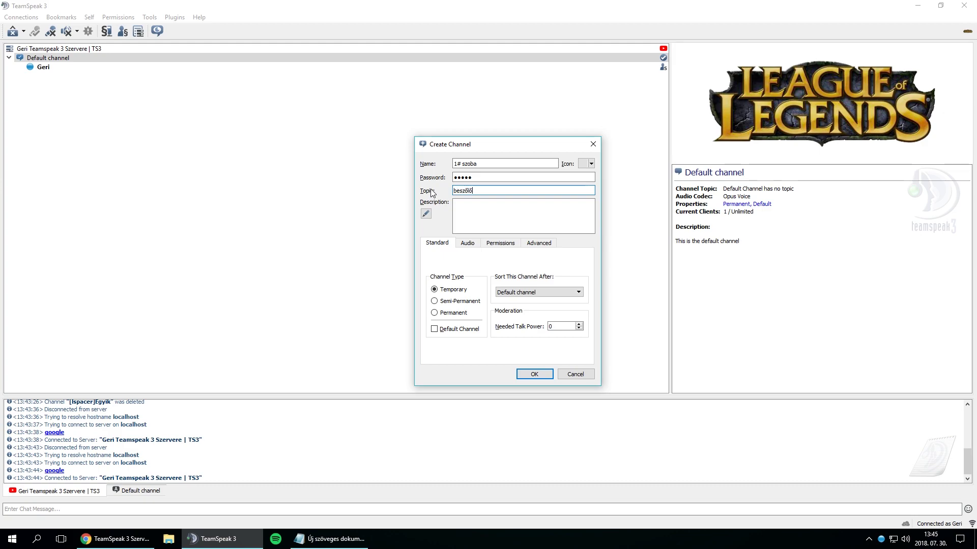
pyautogui.write('beszélő szoba')
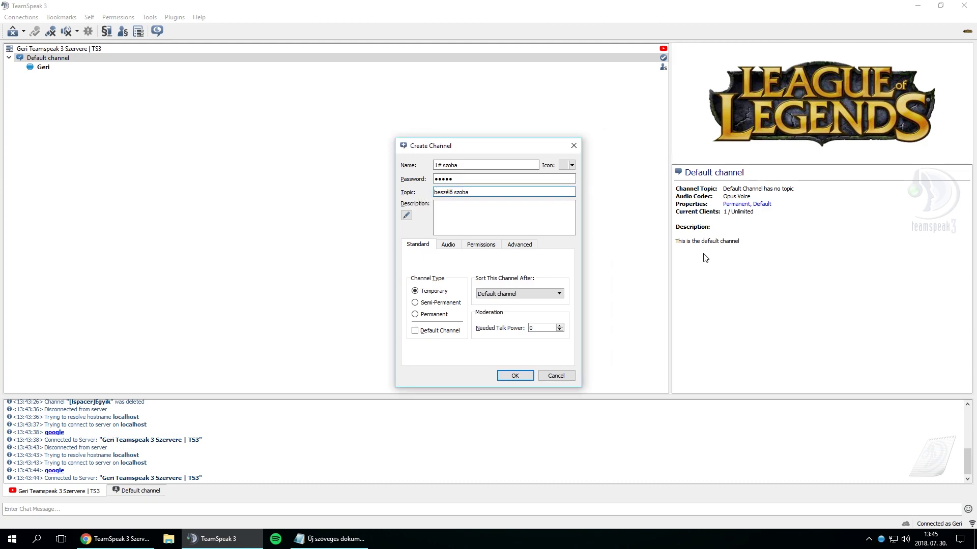
pyautogui.click(451, 216)
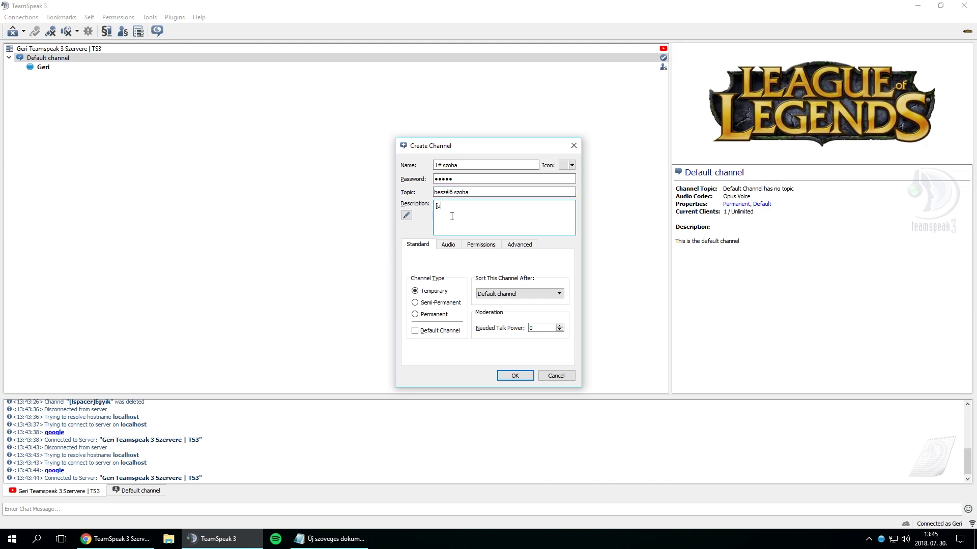
pyautogui.write('[u][/u')
pyautogui.write('asd[/u')
pyautogui.click(407, 215)
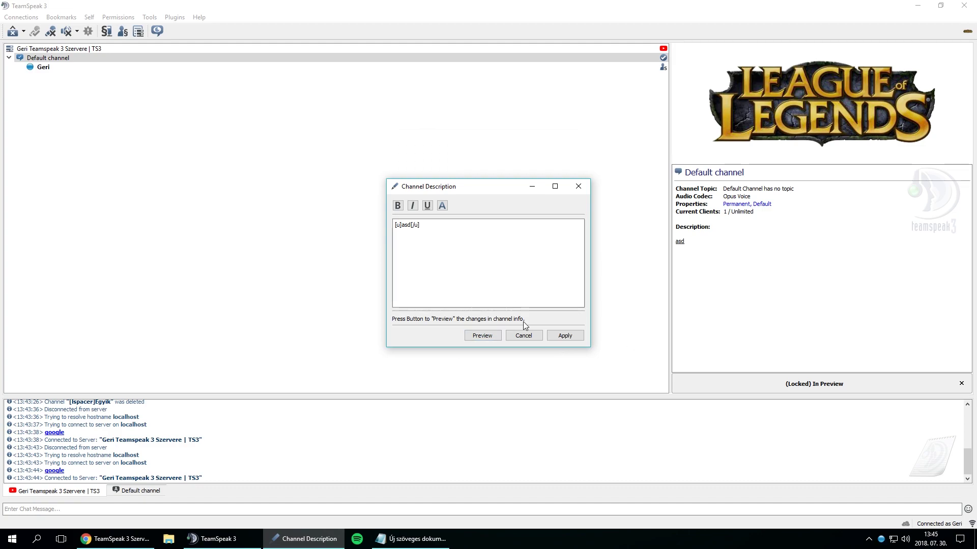
# - Clear the old description, retype 'asd' underlined in the editor and preview it
pyautogui.click(523, 336)
pyautogui.click(464, 223)
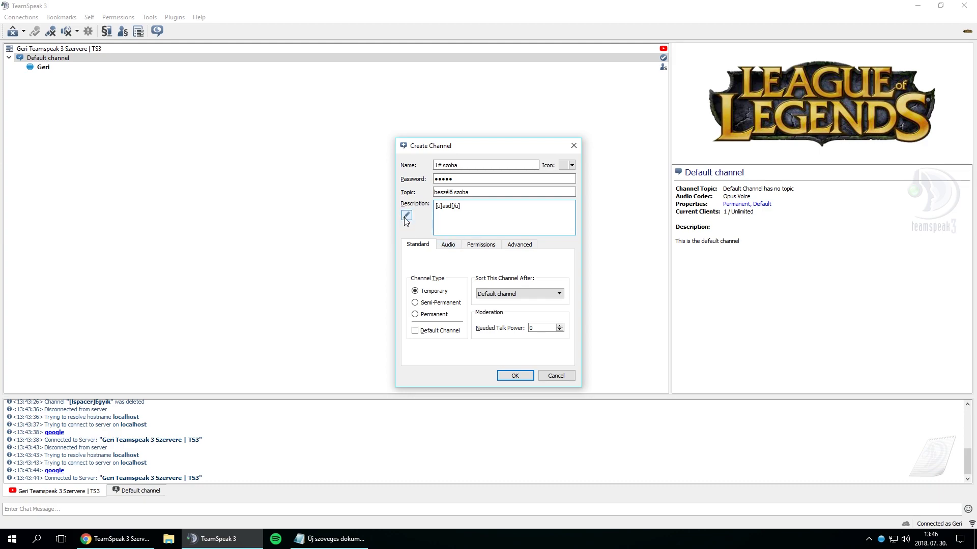
pyautogui.moveTo(465, 206); pyautogui.dragTo(373, 212)
pyautogui.press('BackSpace')
pyautogui.click(407, 216)
pyautogui.write('asd')
pyautogui.doubleClick(404, 226)
pyautogui.click(427, 205)
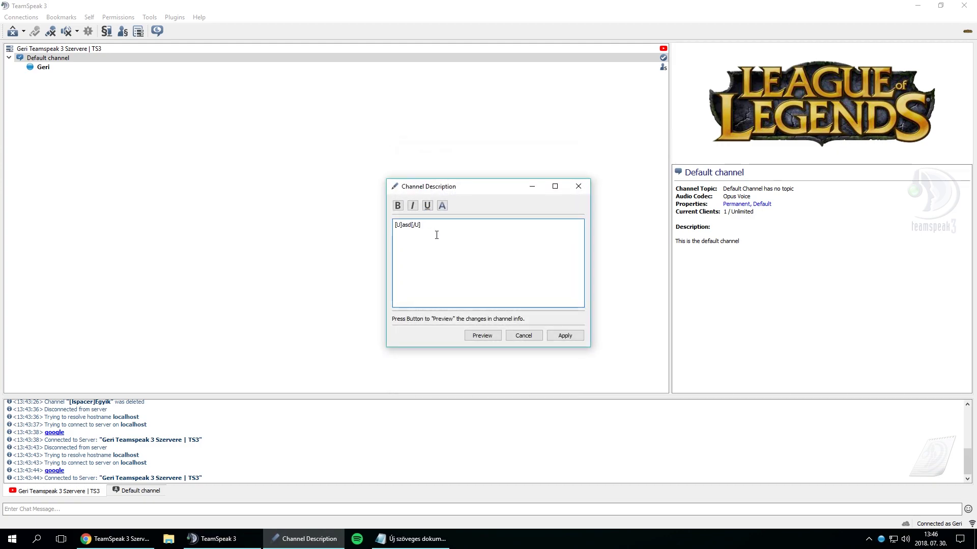
pyautogui.tripleClick(428, 228)
pyautogui.click(432, 224)
pyautogui.click(482, 336)
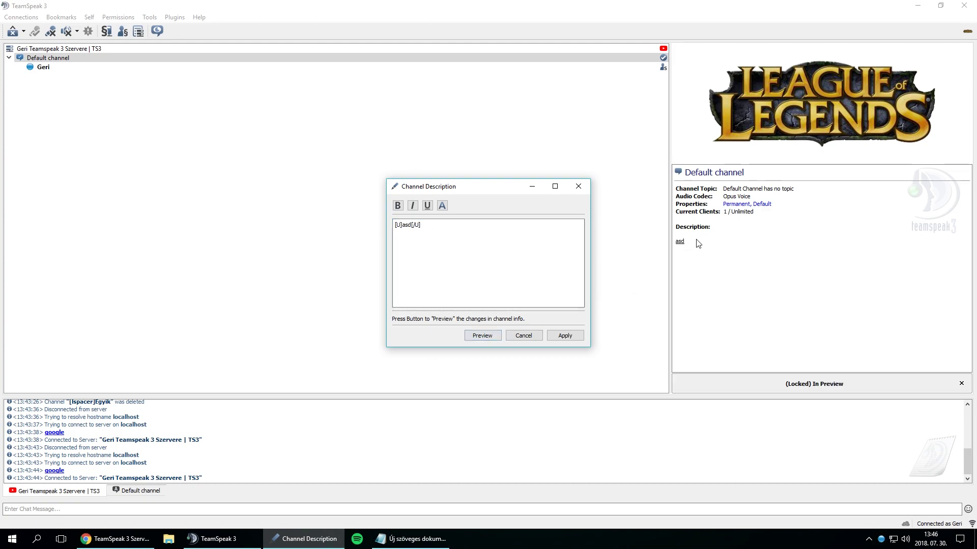
pyautogui.click(427, 233)
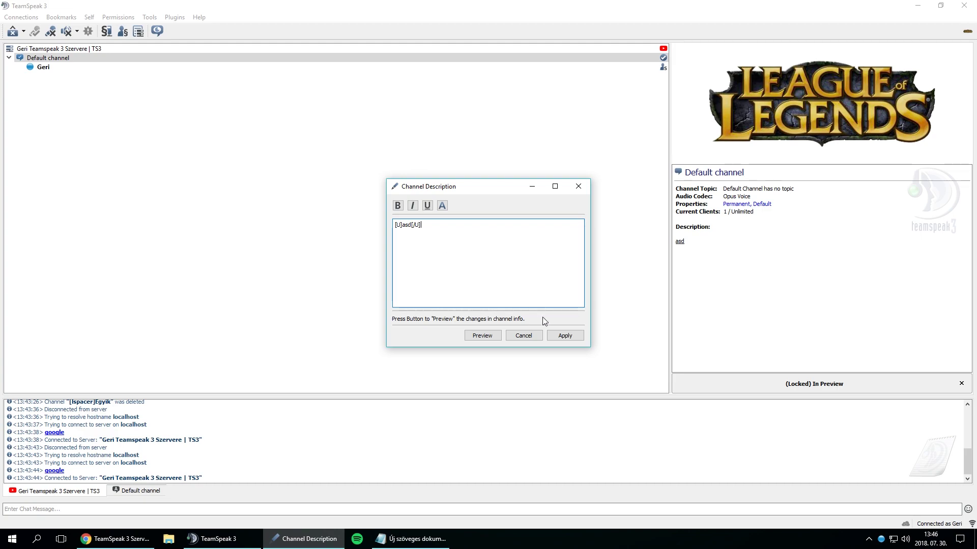
# - Reformat 'asd' as bold, italic and underlined and apply the description
pyautogui.hotkey('ctrl', 'z')
pyautogui.moveTo(413, 231); pyautogui.dragTo(392, 225)
pyautogui.click(401, 207)
pyautogui.click(413, 205)
pyautogui.click(427, 208)
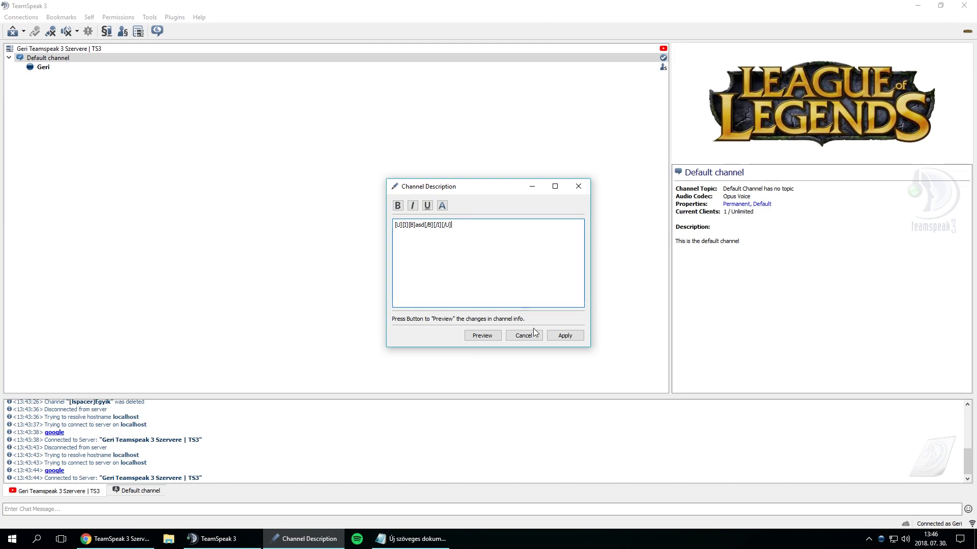
pyautogui.click(565, 337)
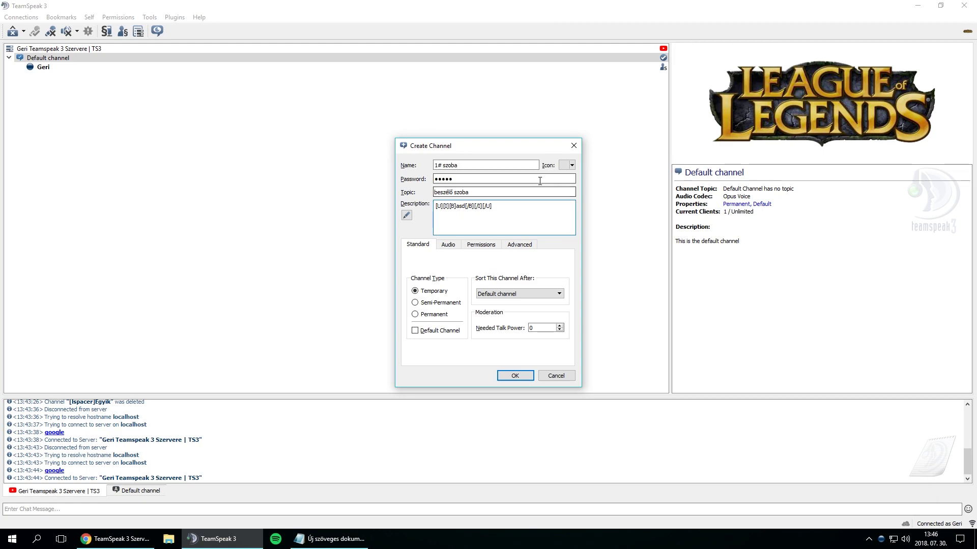
# - Choose the red uploaded image from the Remote icons as the channel icon
pyautogui.click(567, 166)
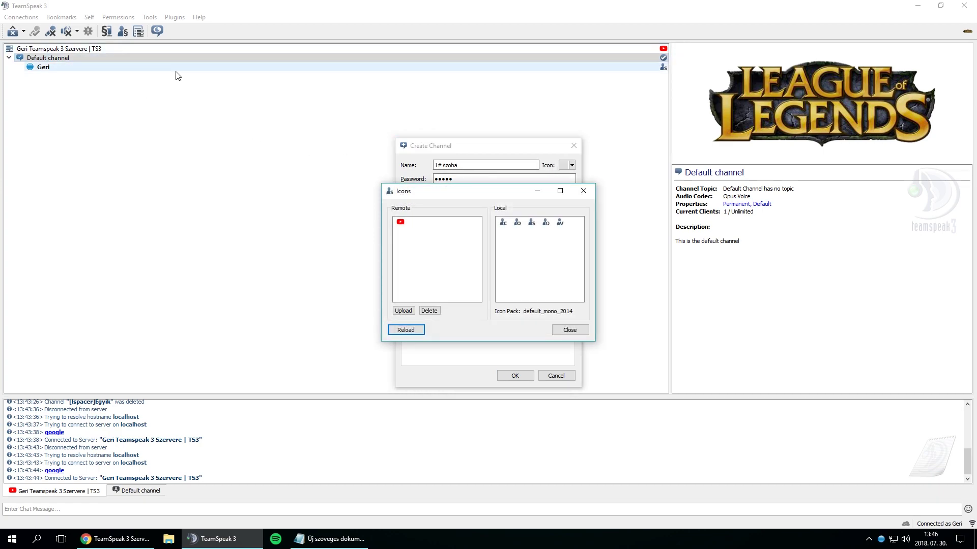
pyautogui.click(401, 224)
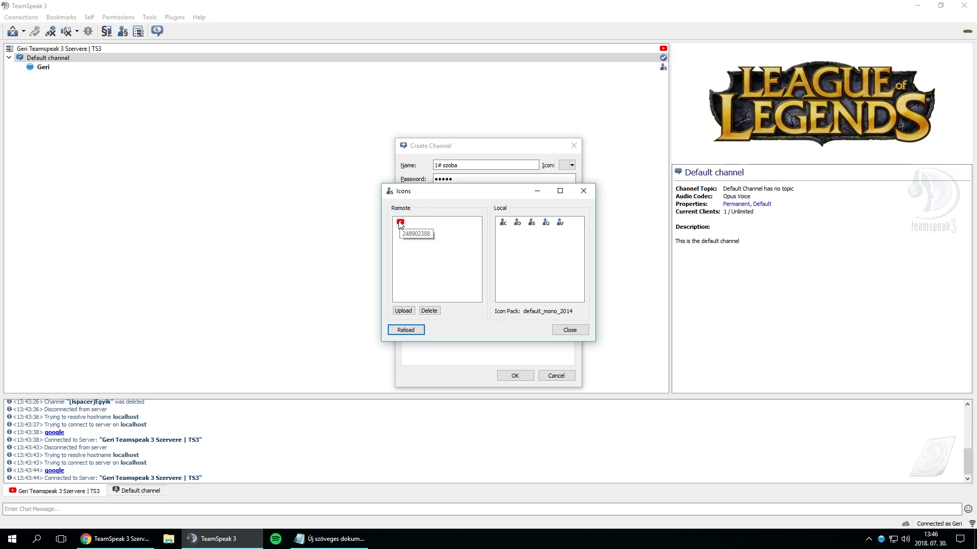
pyautogui.doubleClick(400, 223)
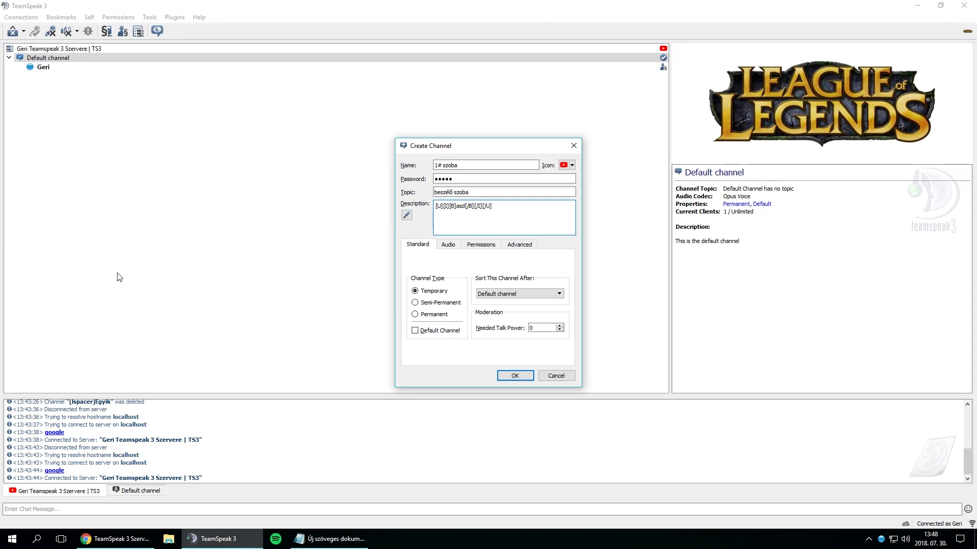
# - Keep the channel sorted after Default channel and view its Voice Desktop, Opus Voice quality 6 audio settings
pyautogui.click(29, 57)
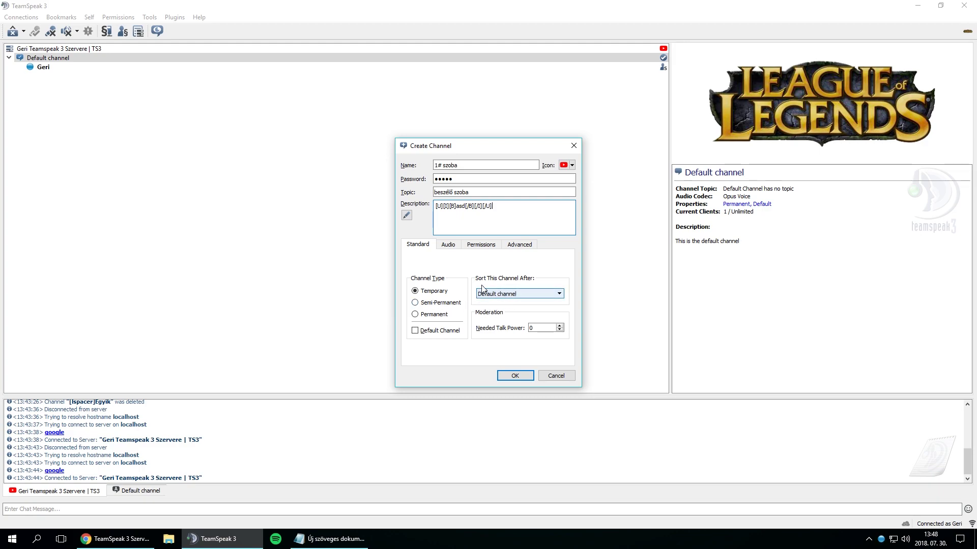
pyautogui.click(513, 295)
pyautogui.click(514, 295)
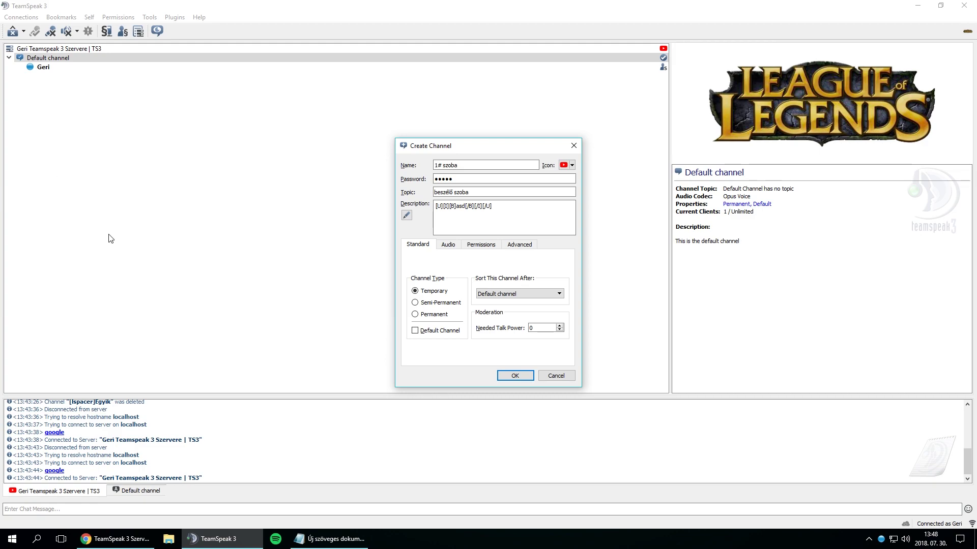
pyautogui.click(514, 295)
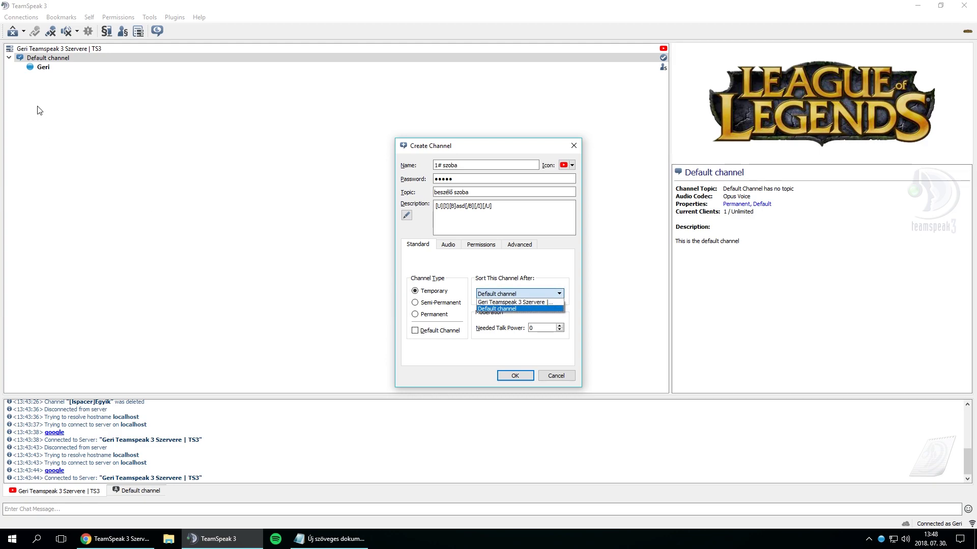
pyautogui.click(472, 298)
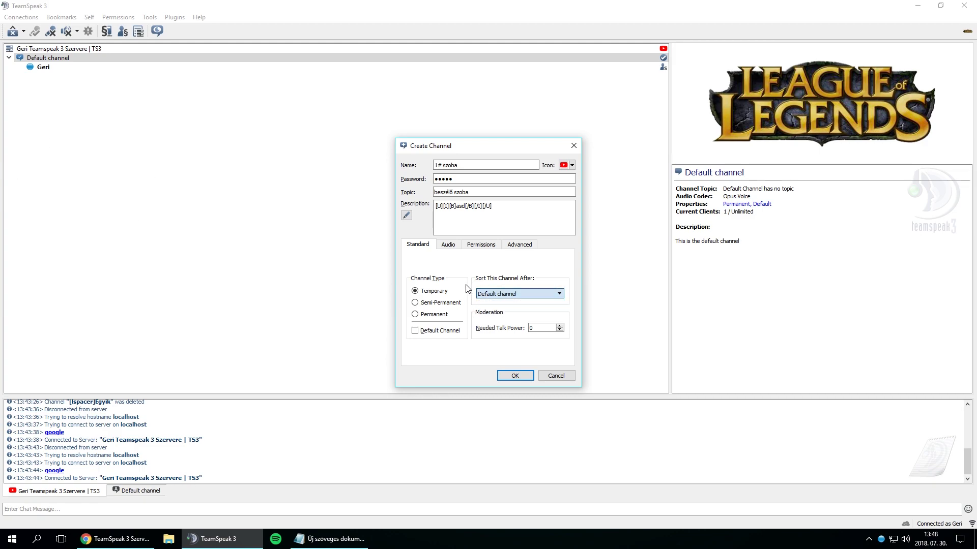
pyautogui.click(501, 294)
pyautogui.click(514, 338)
pyautogui.press('Tab')
pyautogui.click(452, 247)
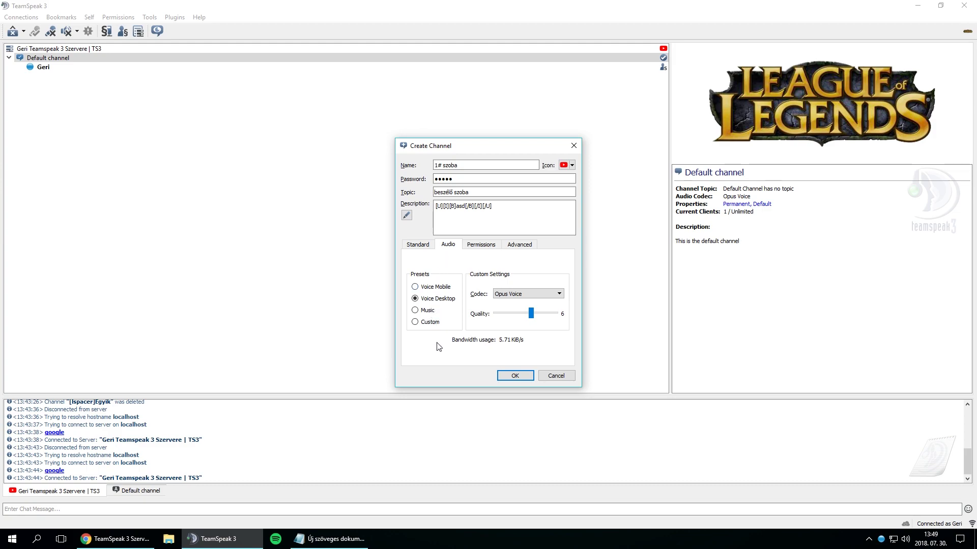
# - Leave the codec on Opus Voice and look through the Permissions and Advanced settings
pyautogui.click(517, 295)
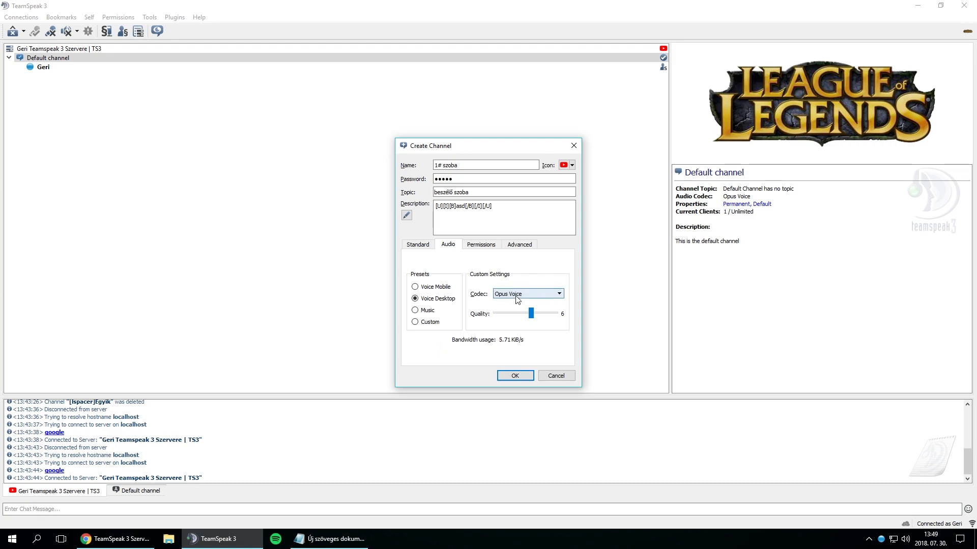
pyautogui.click(517, 295)
pyautogui.click(472, 245)
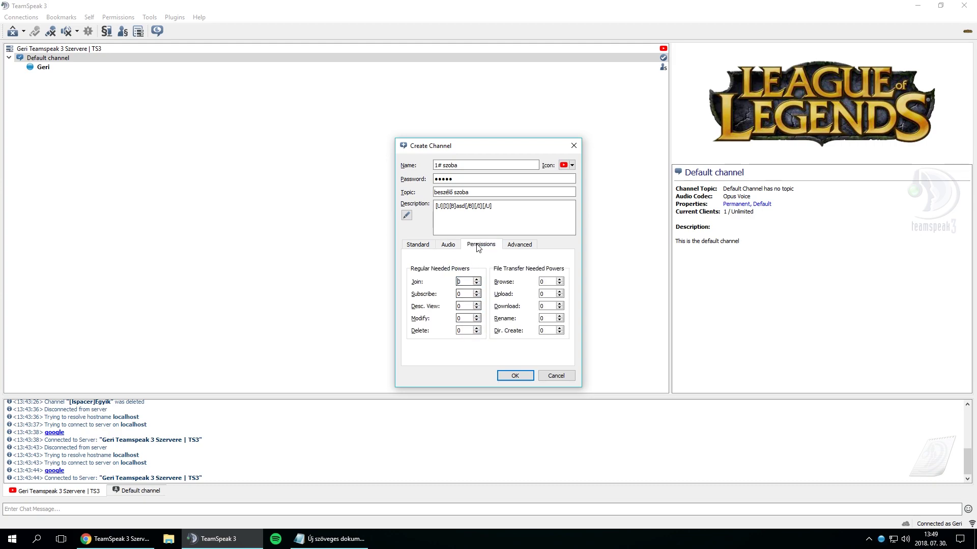
pyautogui.click(519, 245)
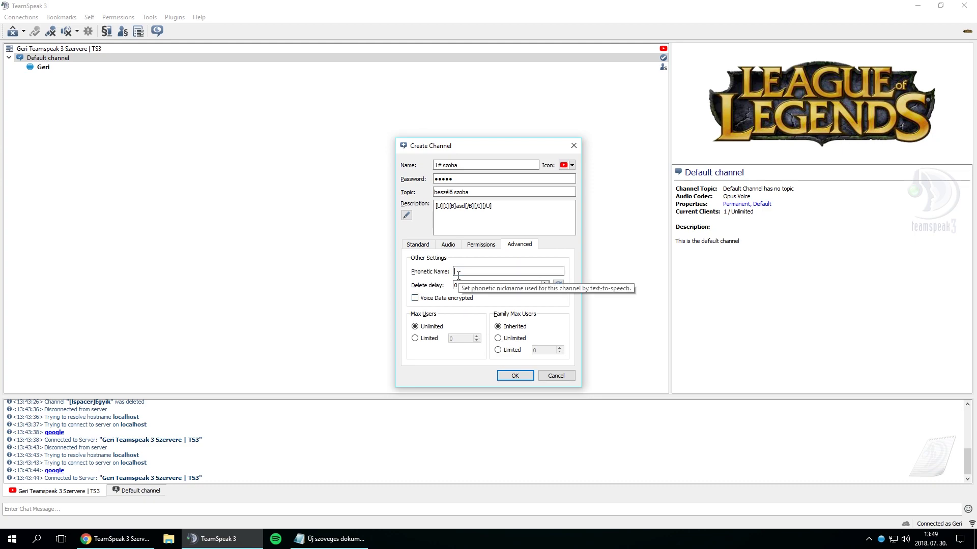
# - Set phonetic name 'hello' and leave max users and family max users unlimited
pyautogui.write('asd')
pyautogui.doubleClick(460, 270)
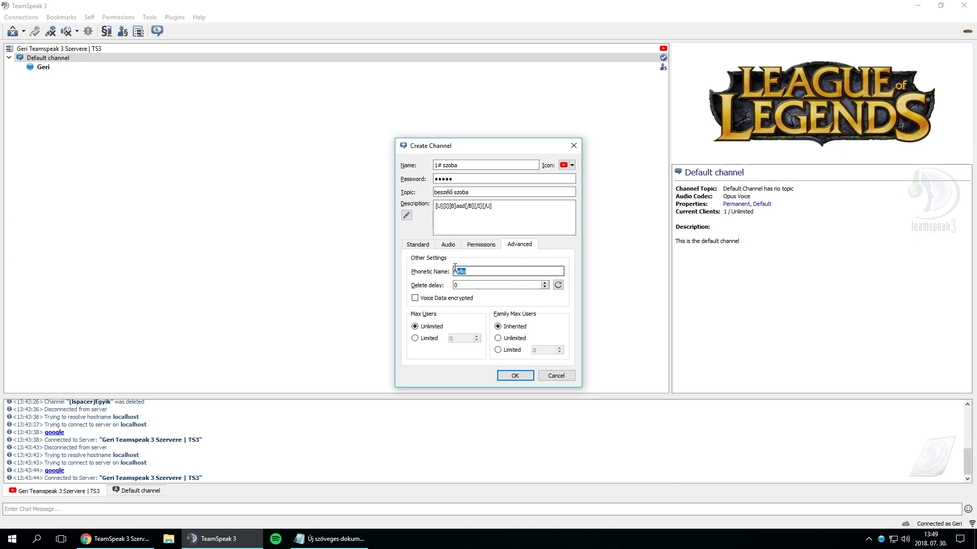
pyautogui.write('hello')
pyautogui.click(465, 271)
pyautogui.click(429, 339)
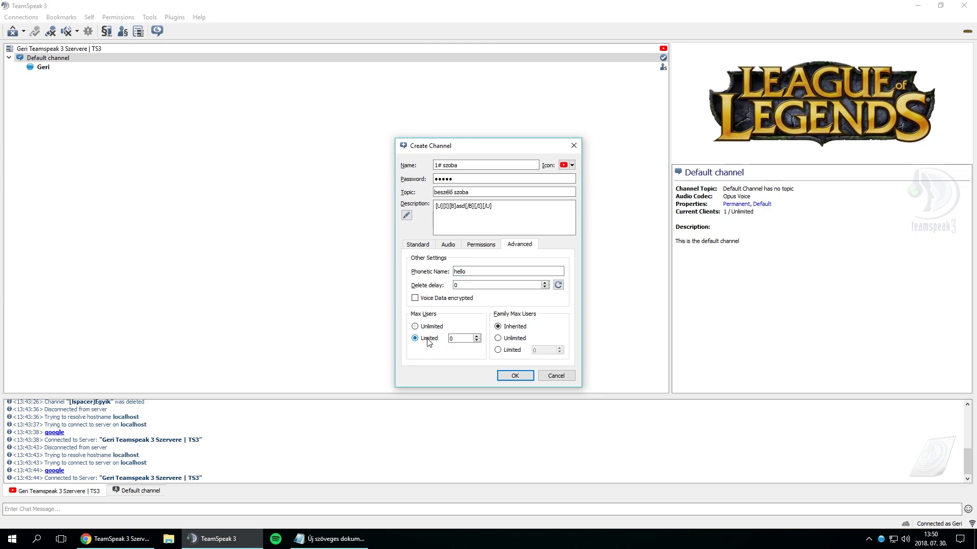
pyautogui.write('3')
pyautogui.click(431, 328)
pyautogui.click(504, 339)
# - Make the channel permanent, review its tabs and create 1# szoba
pyautogui.click(429, 245)
pyautogui.click(431, 316)
pyautogui.click(448, 245)
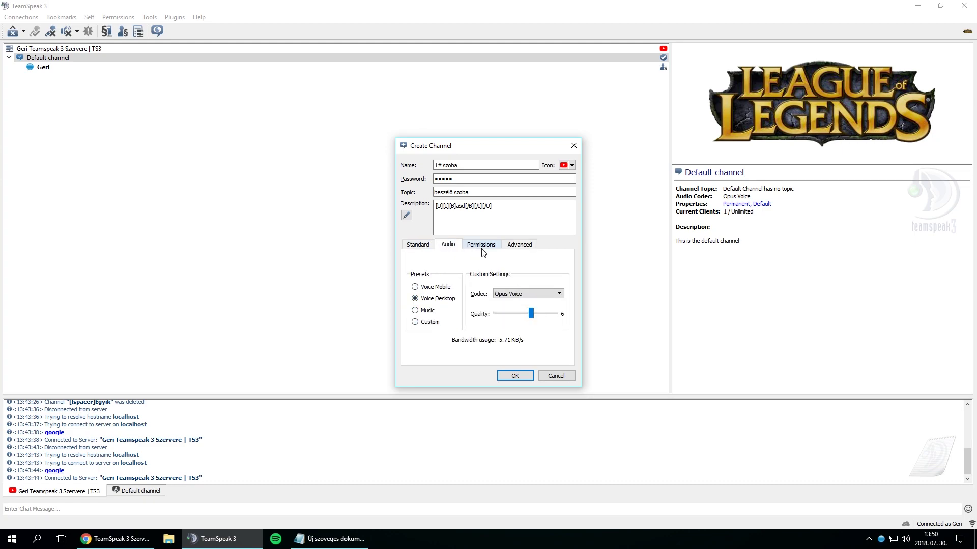
pyautogui.click(481, 244)
pyautogui.click(519, 245)
pyautogui.click(427, 246)
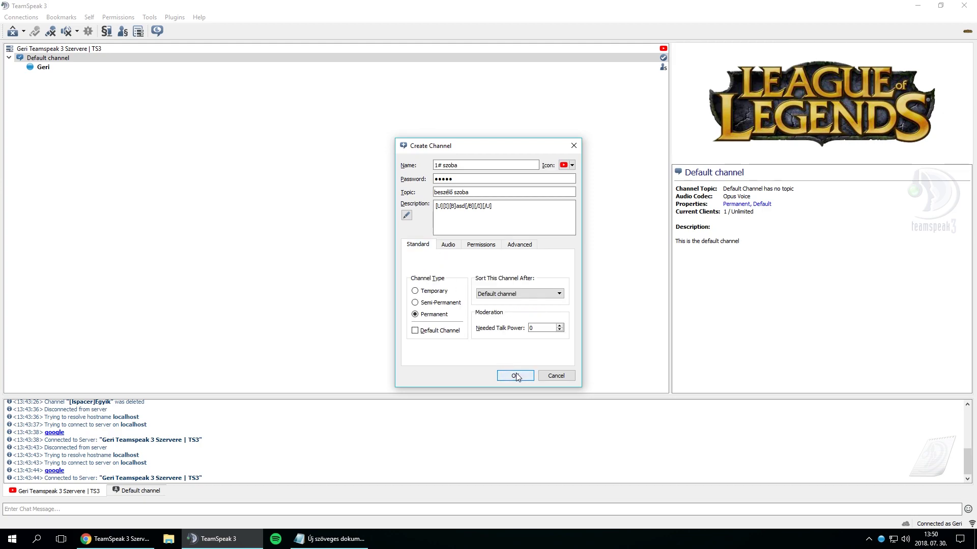
pyautogui.click(514, 376)
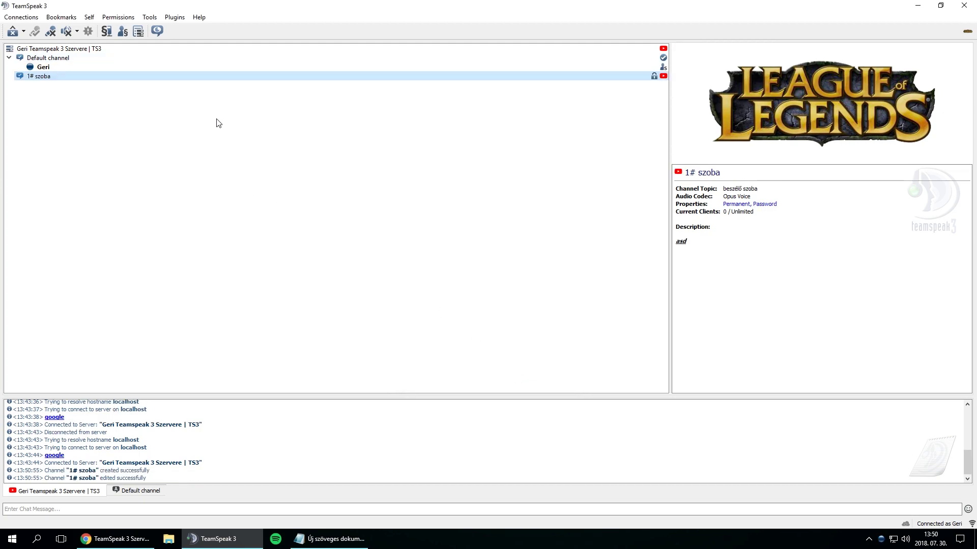
# - Join 1# szoba, check your client info, return to Default channel, then rejoin 1# szoba
pyautogui.doubleClick(66, 77)
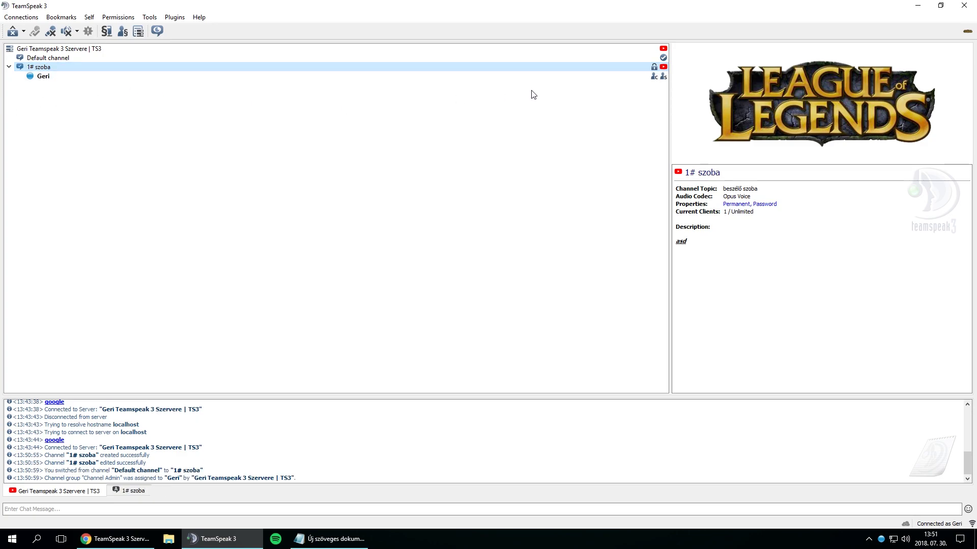
pyautogui.click(594, 79)
pyautogui.doubleClick(51, 58)
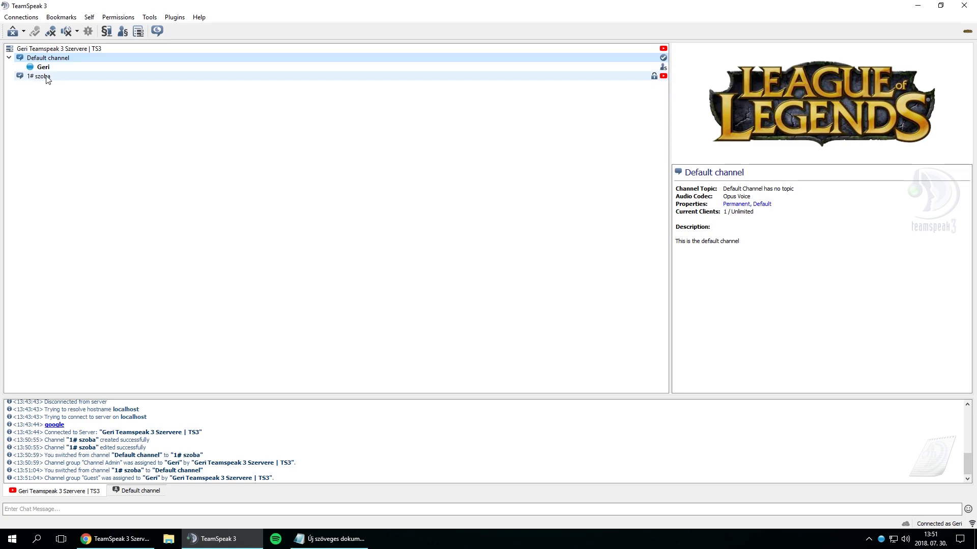
pyautogui.moveTo(47, 80)
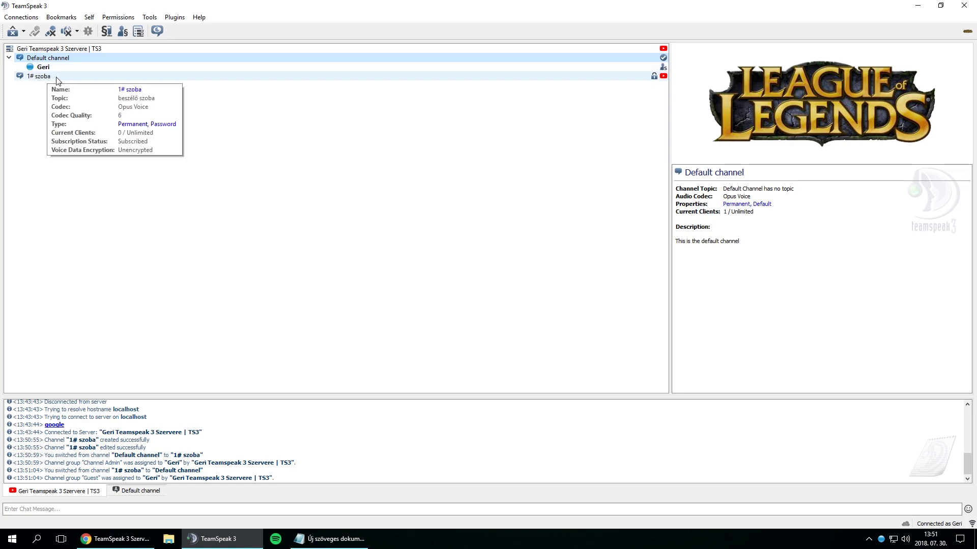
pyautogui.doubleClick(59, 78)
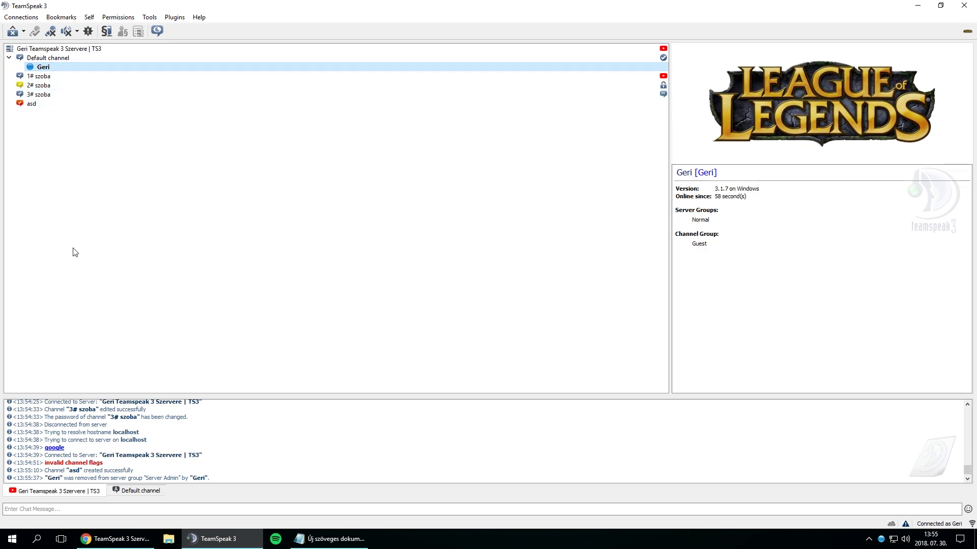
# - Move through 1# szoba and 3# szoba, ending up in 2# szoba
pyautogui.doubleClick(29, 76)
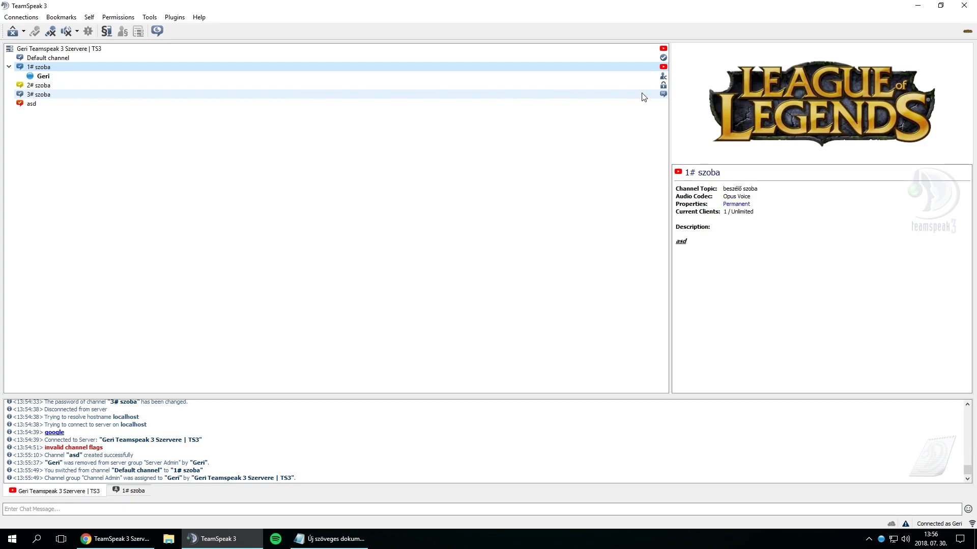
pyautogui.click(664, 94)
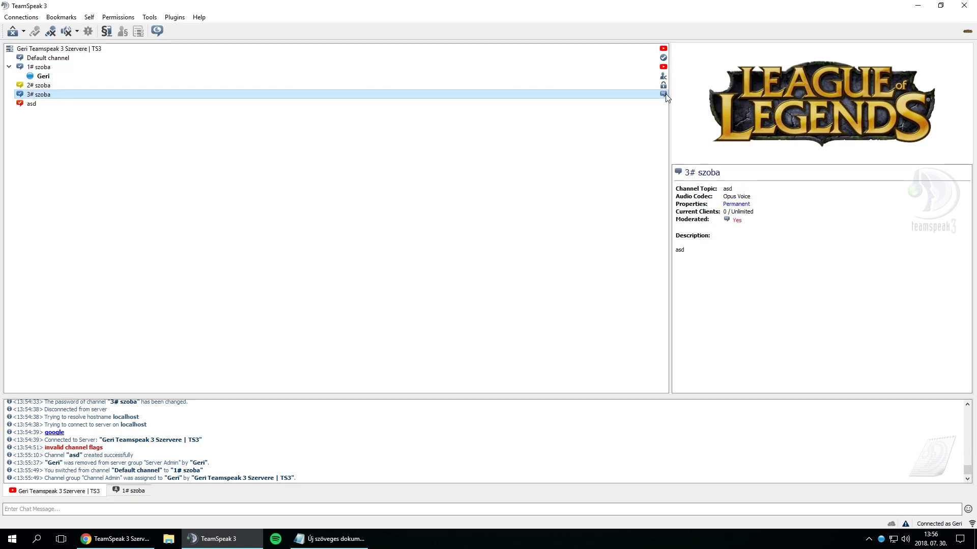
pyautogui.doubleClick(87, 95)
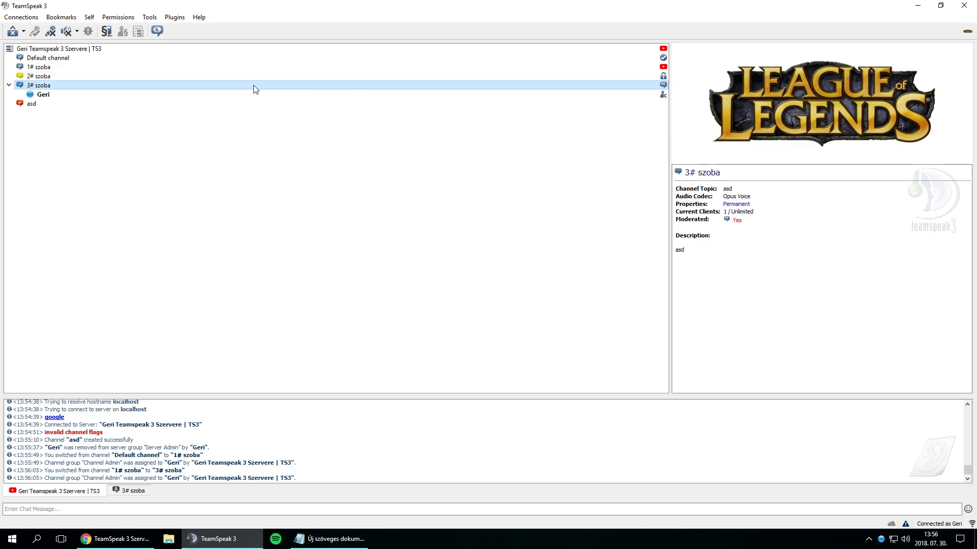
pyautogui.doubleClick(242, 76)
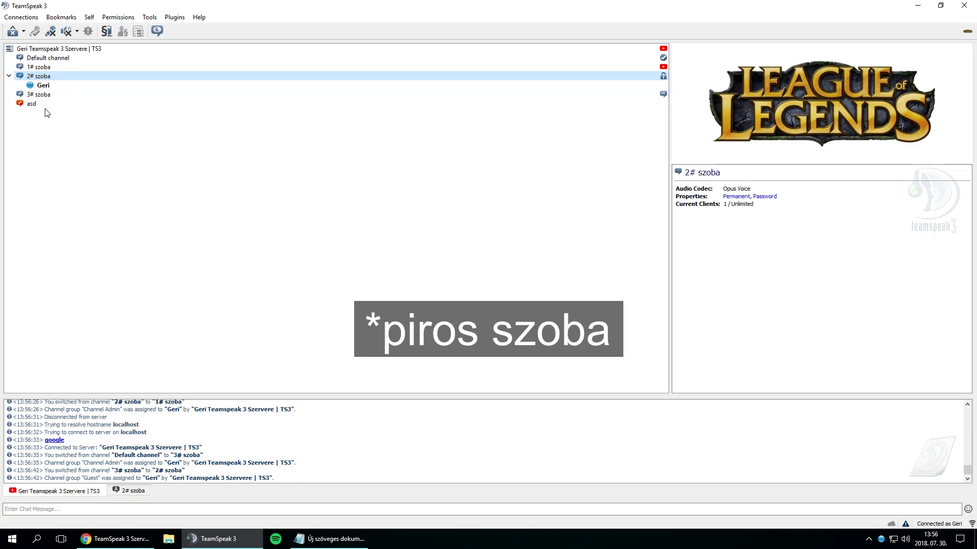
# - Try repeatedly to join asd, which is refused because its client limit is reached
pyautogui.moveTo(44, 111)
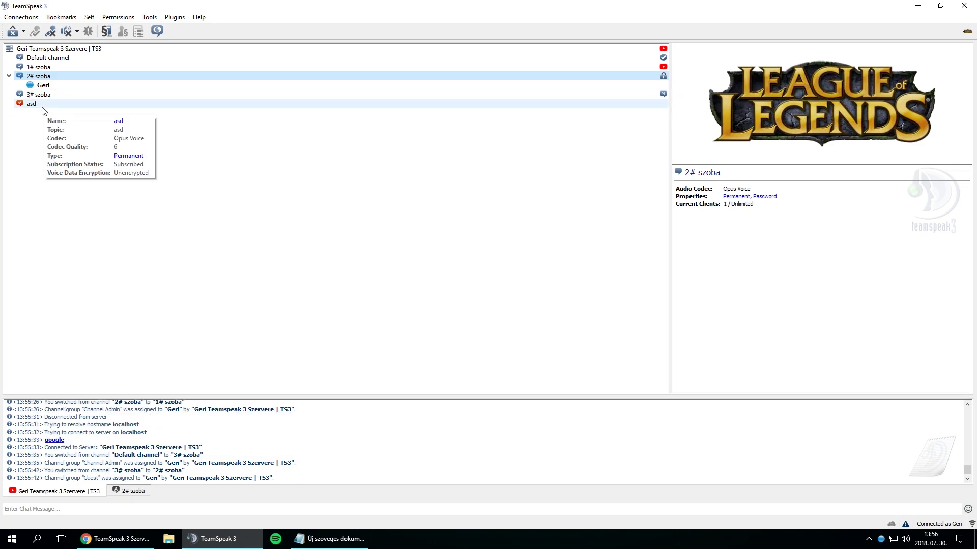
pyautogui.click(43, 106)
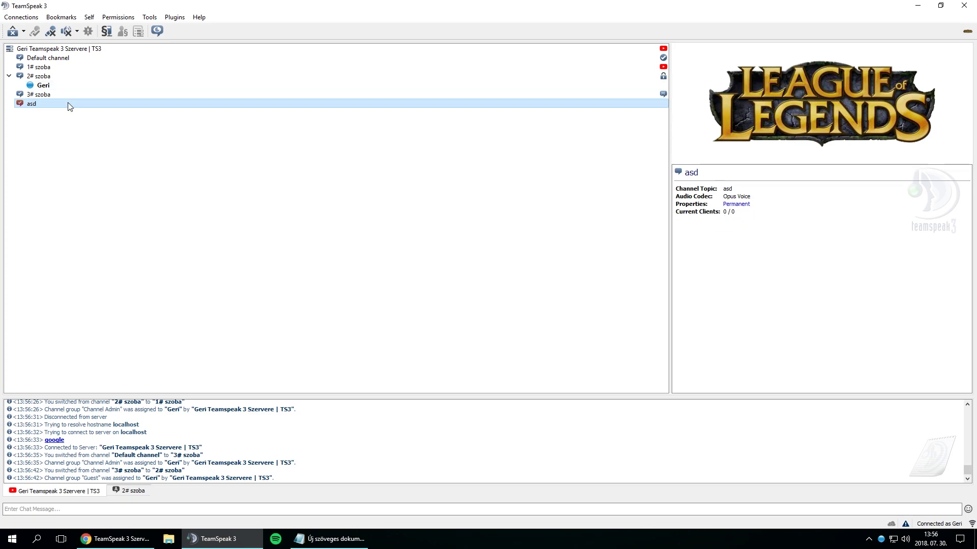
pyautogui.moveTo(63, 108)
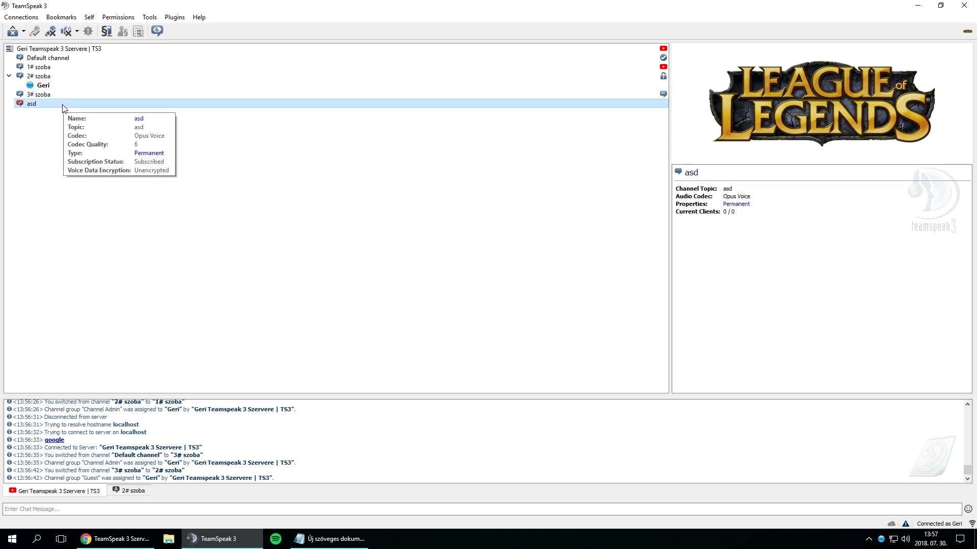
pyautogui.doubleClick(64, 106)
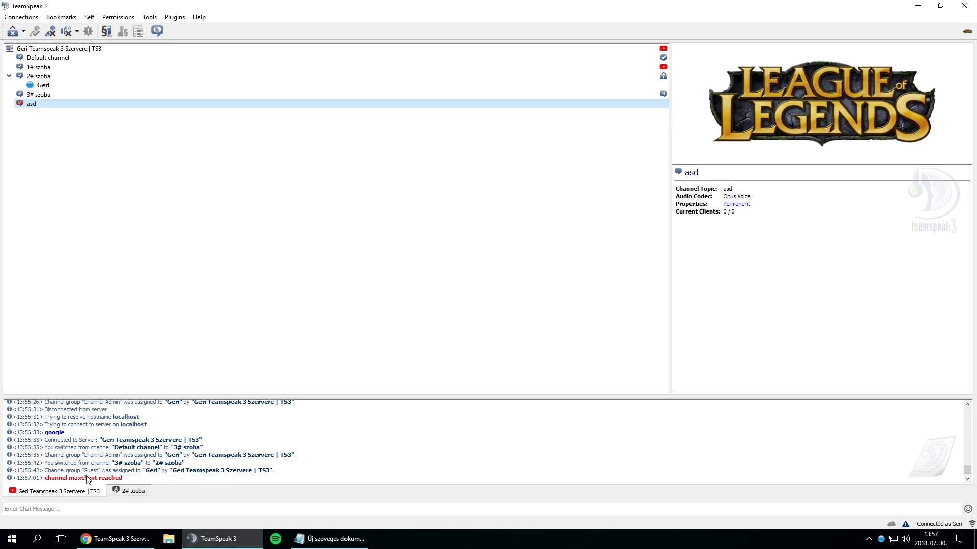
pyautogui.doubleClick(66, 101)
pyautogui.doubleClick(65, 100)
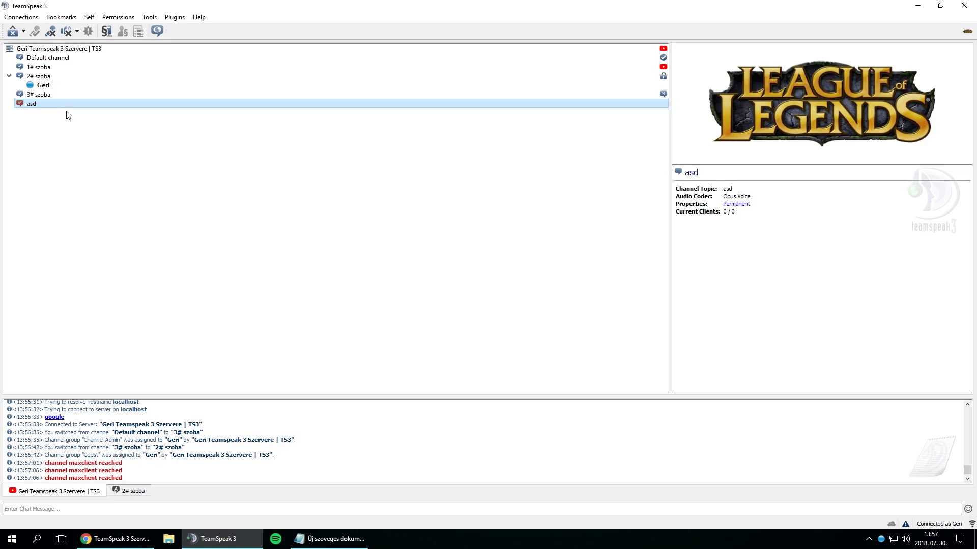
# - Redeem a privilege key for Server Admin rights and join the full asd channel
pyautogui.click(121, 18)
pyautogui.click(137, 128)
pyautogui.hotkey('ctrl', 'v')
pyautogui.click(473, 281)
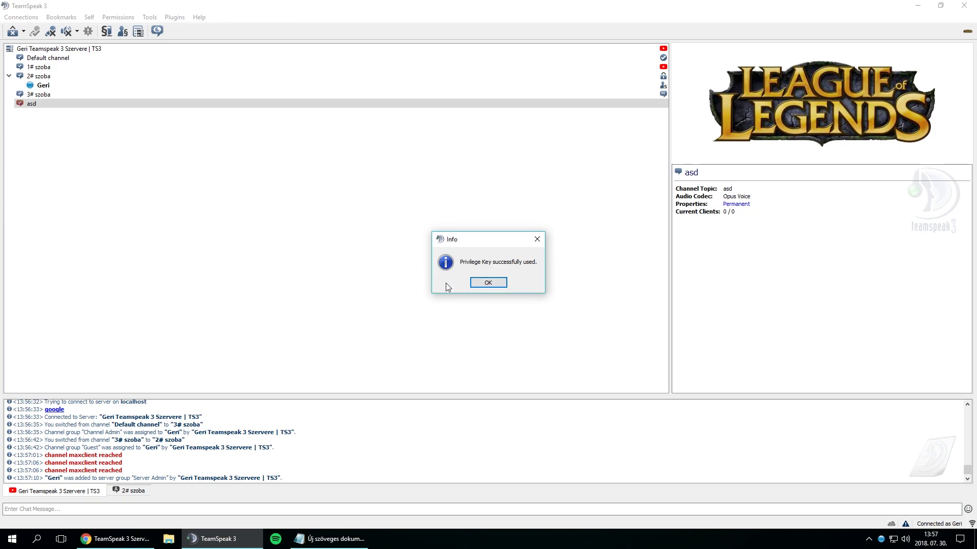
pyautogui.press('Return')
pyautogui.doubleClick(112, 104)
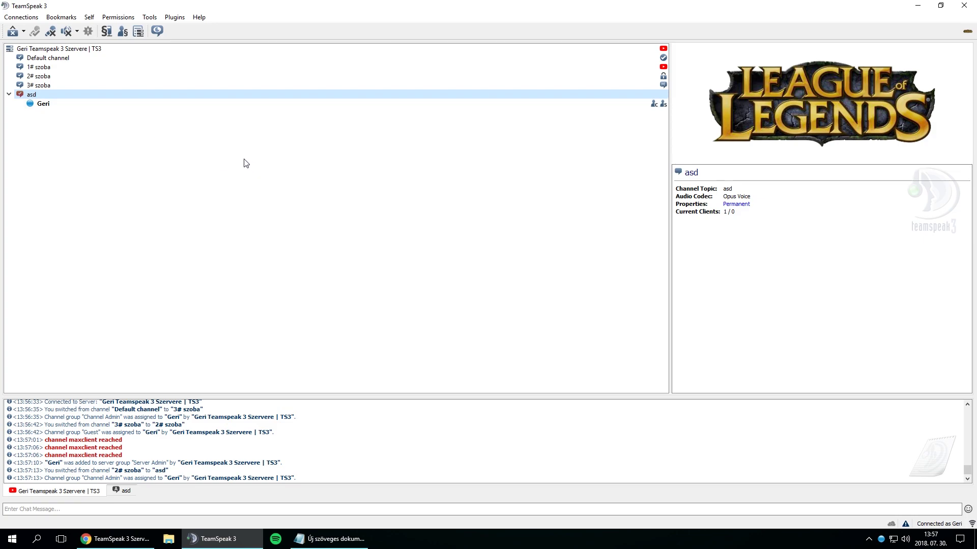
pyautogui.rightClick(50, 67)
# - Open the Edit Channel dialog for 1# szoba and put the caret in its name, leaving name and description unchanged
pyautogui.click(82, 118)
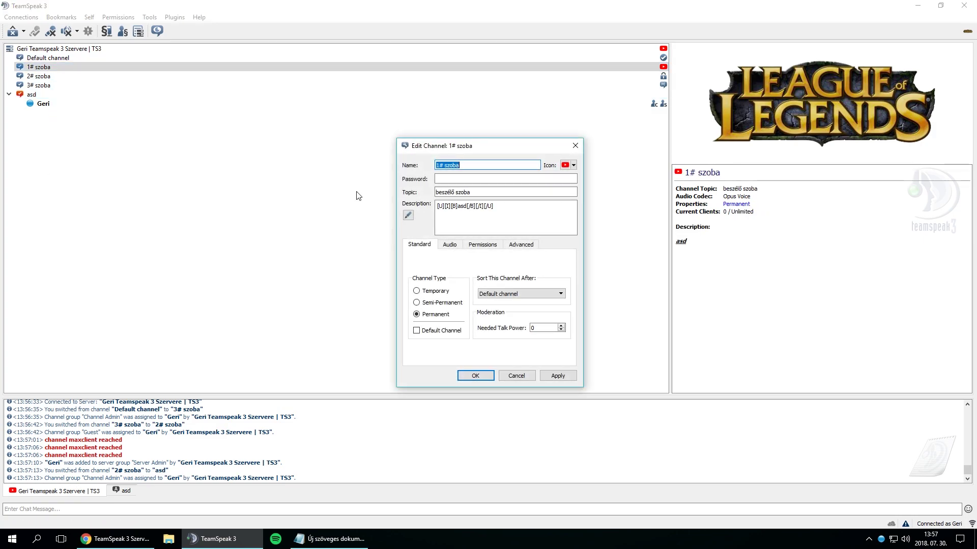
pyautogui.click(467, 164)
pyautogui.tripleClick(506, 212)
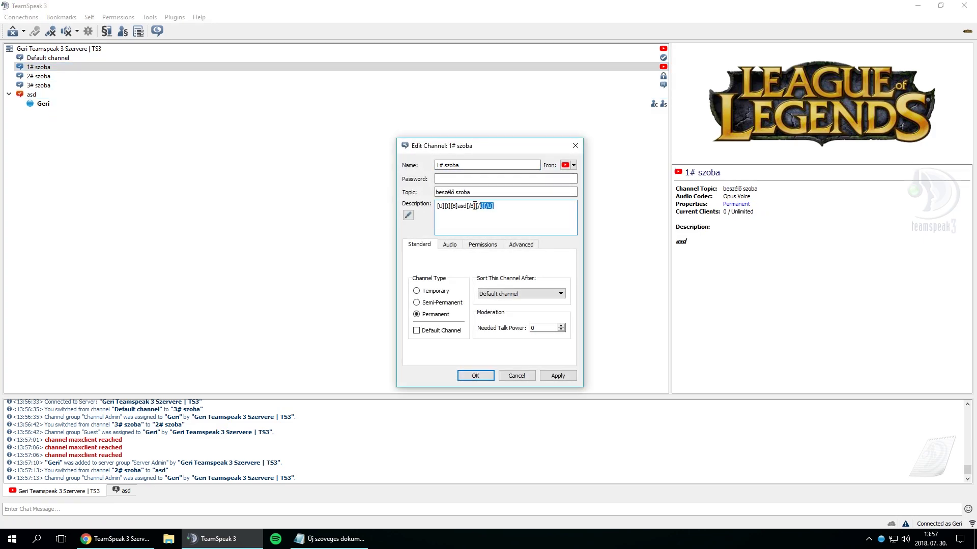
pyautogui.click(506, 212)
pyautogui.click(441, 164)
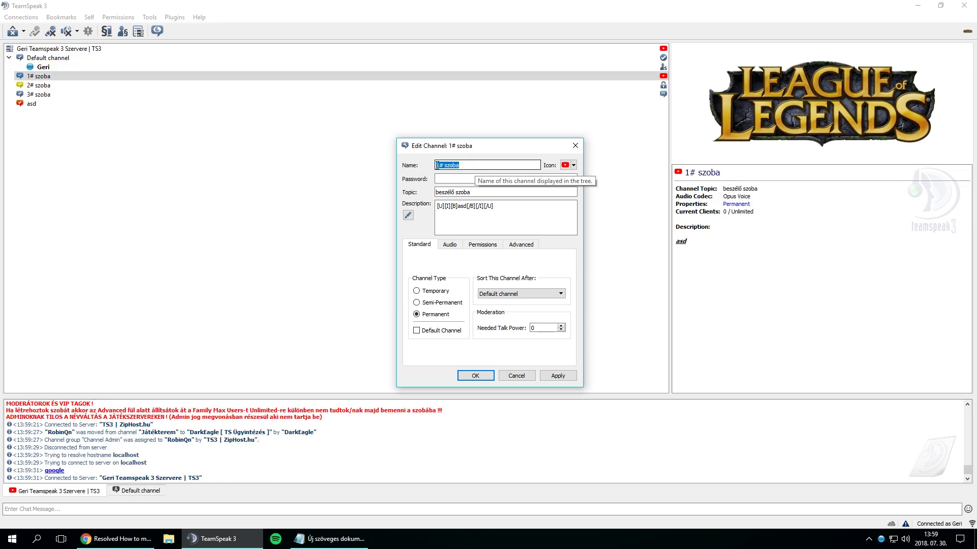
pyautogui.click(440, 165)
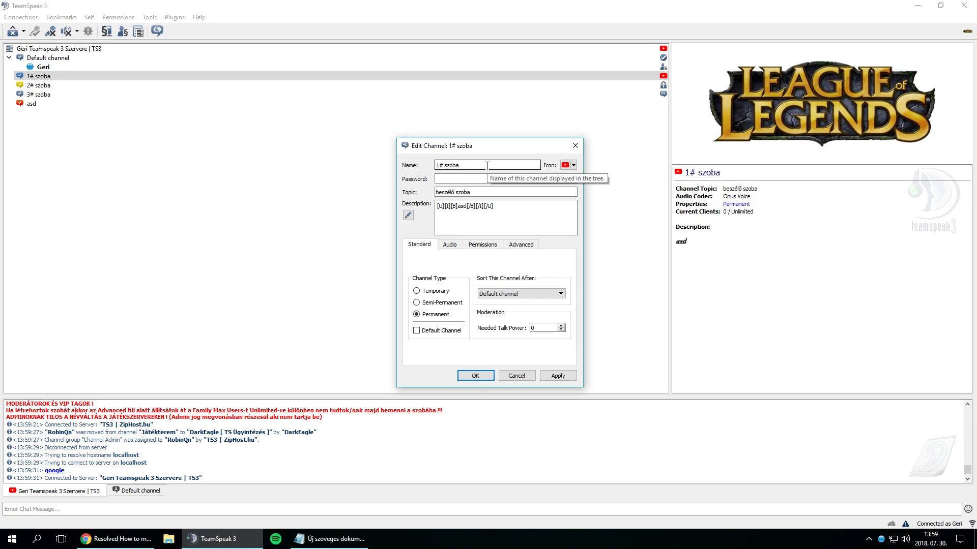
# - Clear the 1# szoba name field and begin typing a spacer tag
pyautogui.press('Delete')
pyautogui.moveTo(443, 164); pyautogui.dragTo(406, 167)
pyautogui.moveTo(490, 167); pyautogui.dragTo(416, 169)
pyautogui.press('Delete')
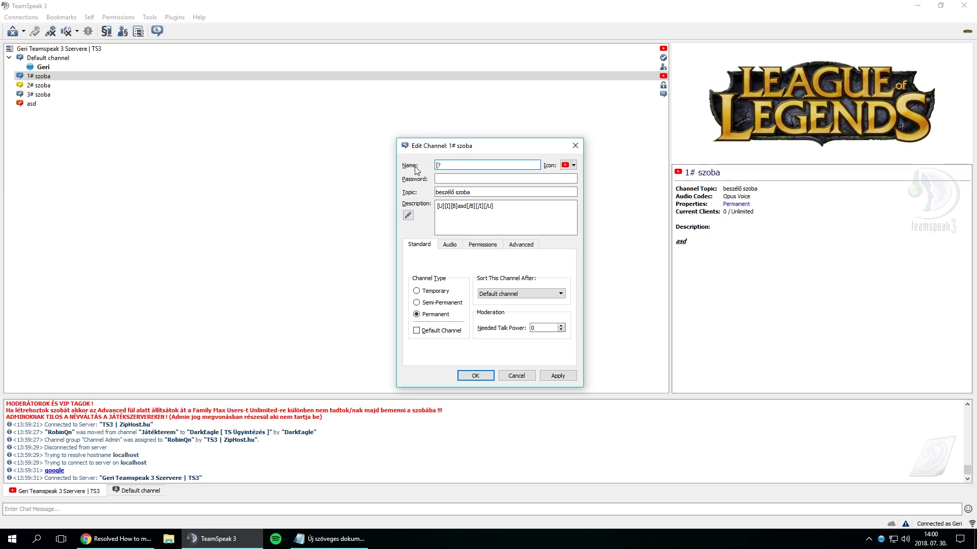
pyautogui.write('[*s')
pyautogui.press('Left')
pyautogui.press('Left')
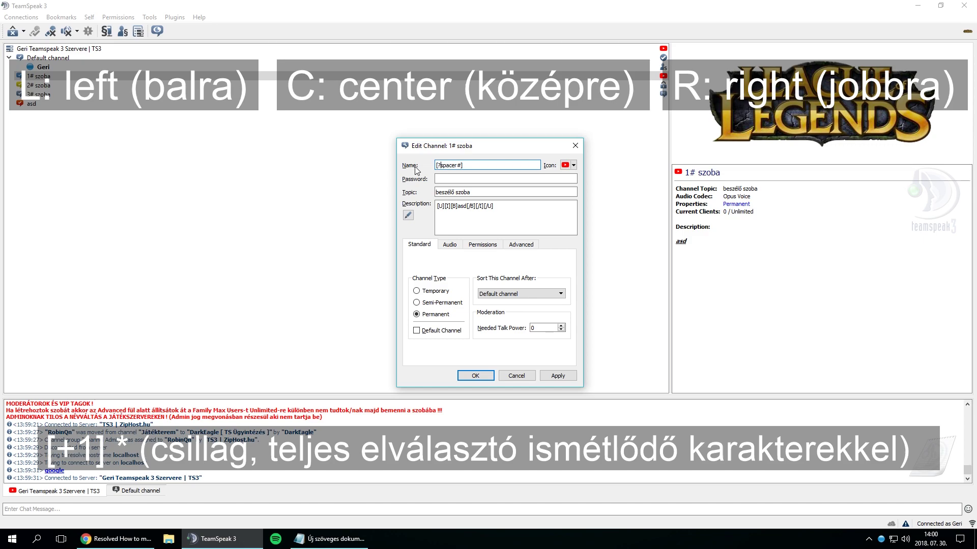
pyautogui.press('BackSpace')
pyautogui.write('r')
# - Complete the name as [cspacer0]1# szoba and apply it
pyautogui.press('BackSpace')
pyautogui.write('l')
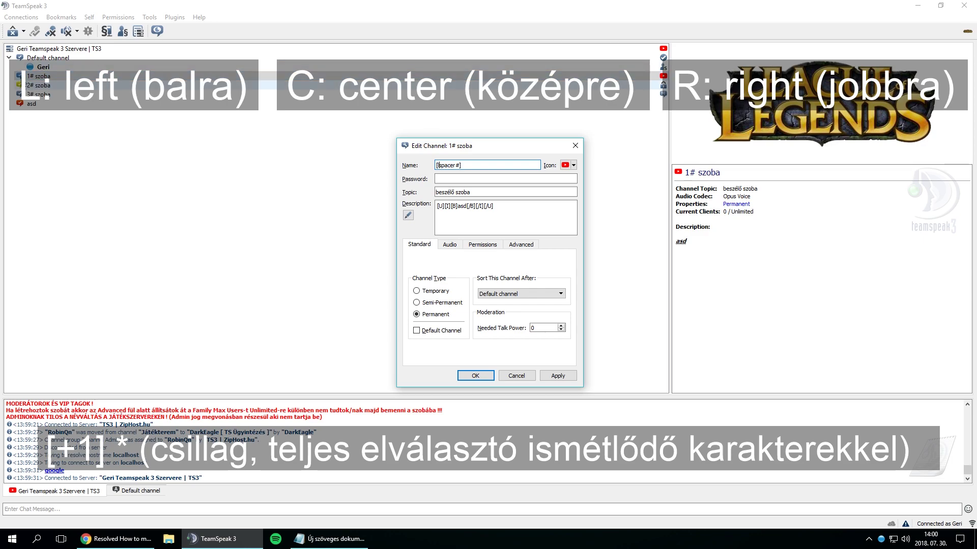
pyautogui.press('BackSpace')
pyautogui.write('c')
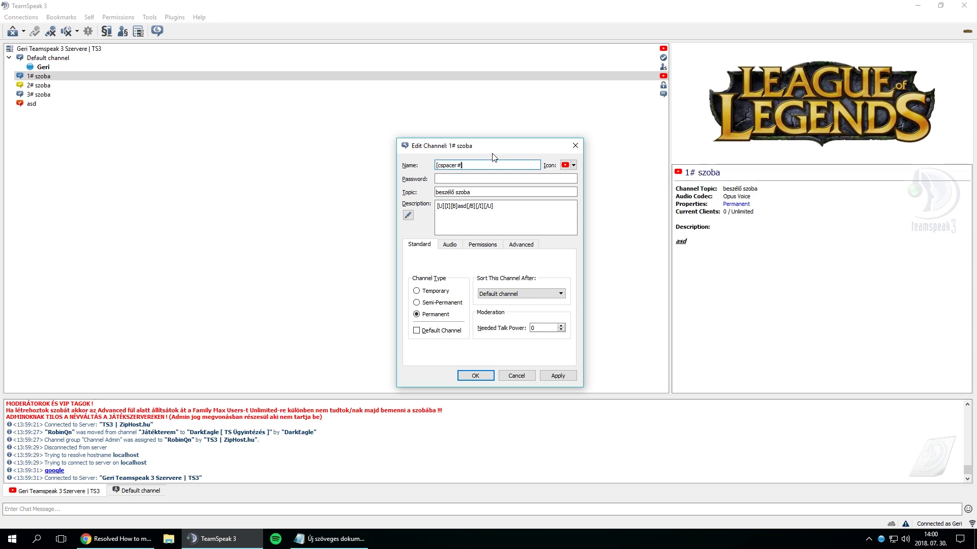
pyautogui.press('BackSpace')
pyautogui.write('0]1# szoba')
pyautogui.click(558, 375)
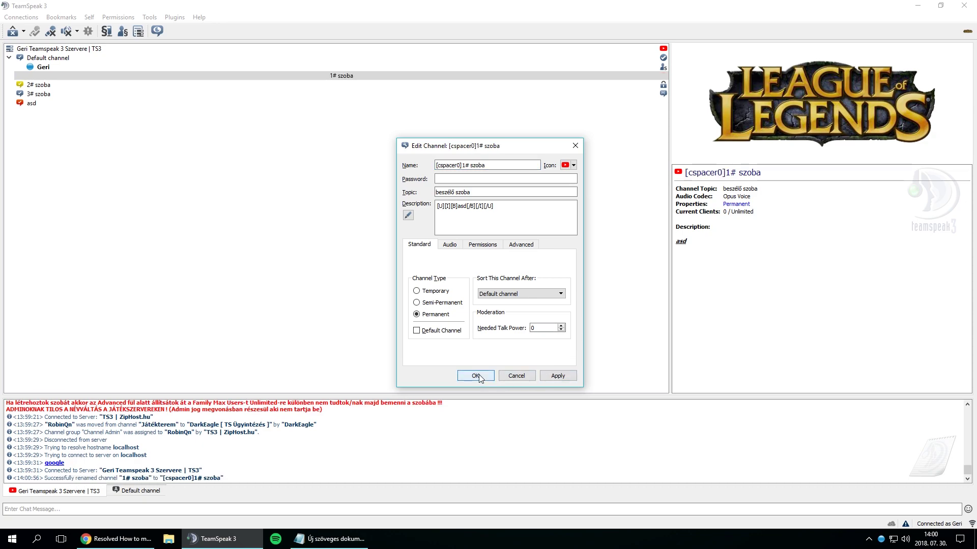
pyautogui.click(475, 376)
# - Try 1# szoba as a left-aligned spacer by changing its alignment letter to l
pyautogui.click(388, 76)
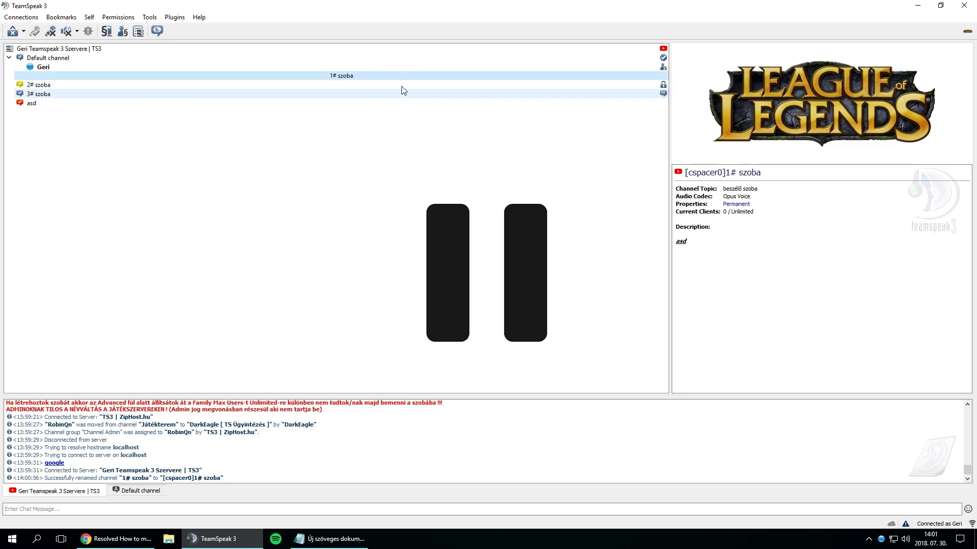
pyautogui.rightClick(348, 76)
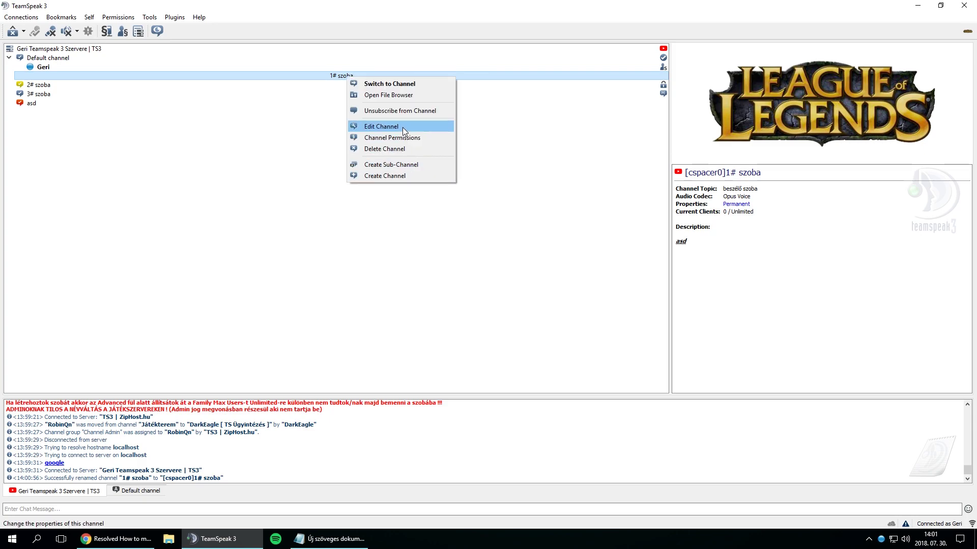
pyautogui.click(381, 127)
pyautogui.click(440, 165)
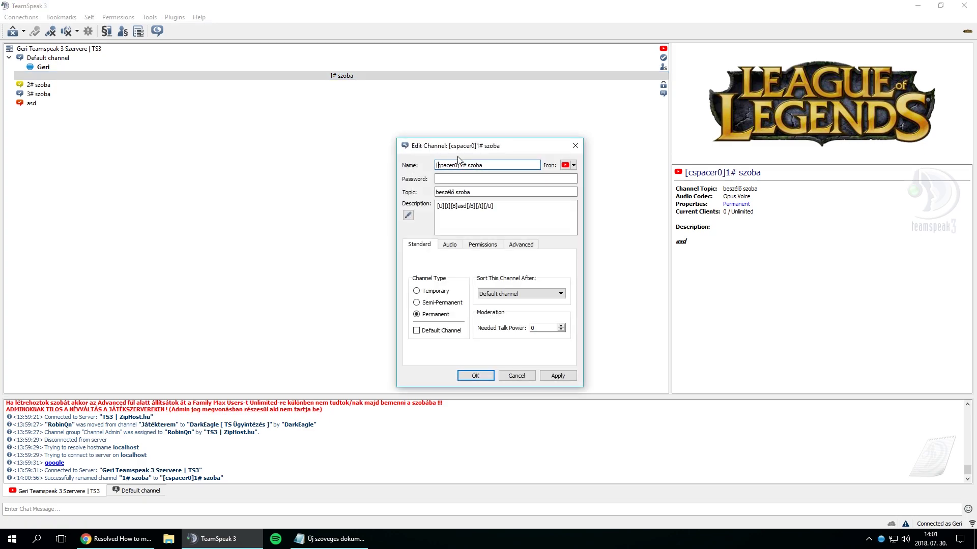
pyautogui.write('l')
pyautogui.click(555, 378)
pyautogui.click(481, 376)
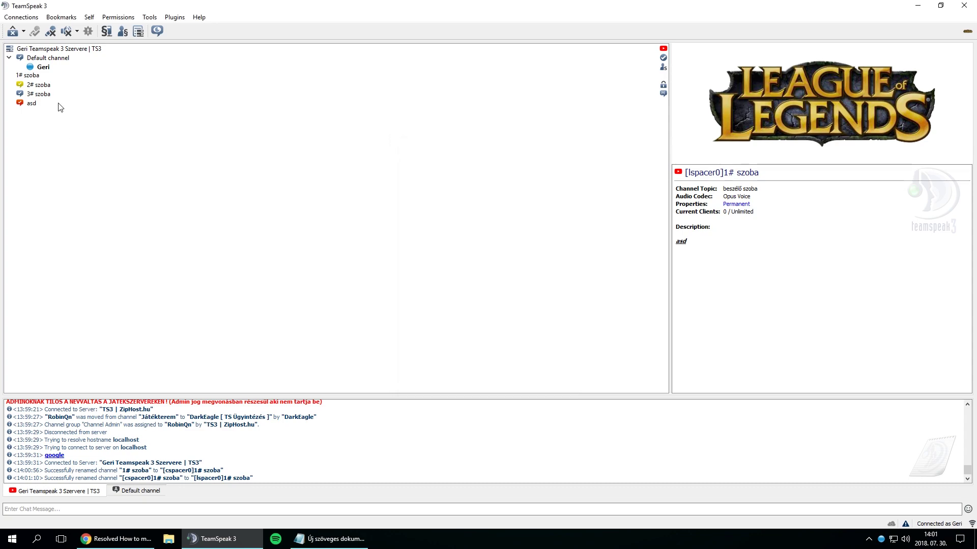
# - Switch the 1# szoba spacer to right-aligned with the [rspacer0] tag
pyautogui.rightClick(34, 76)
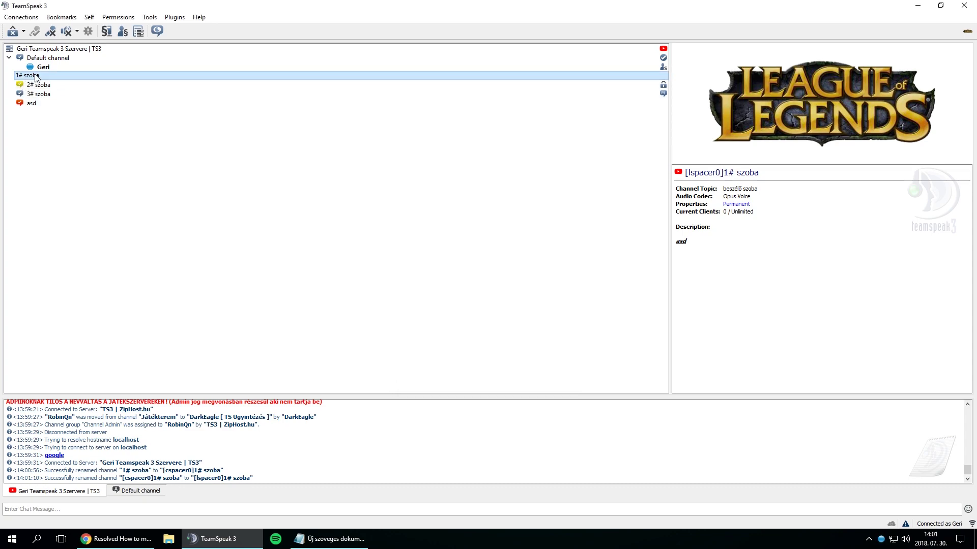
pyautogui.click(107, 127)
pyautogui.click(479, 163)
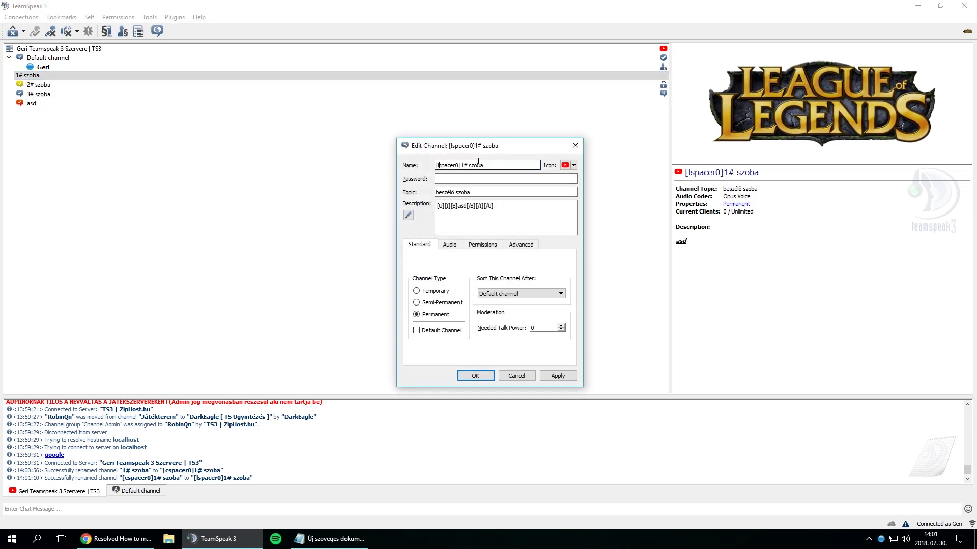
pyautogui.press('BackSpace')
pyautogui.write('r')
pyautogui.click(557, 376)
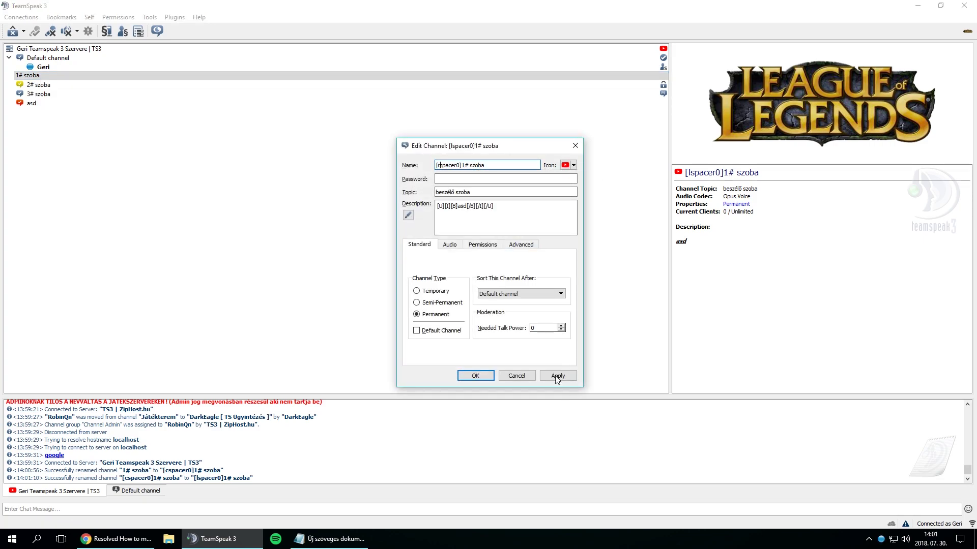
pyautogui.click(461, 378)
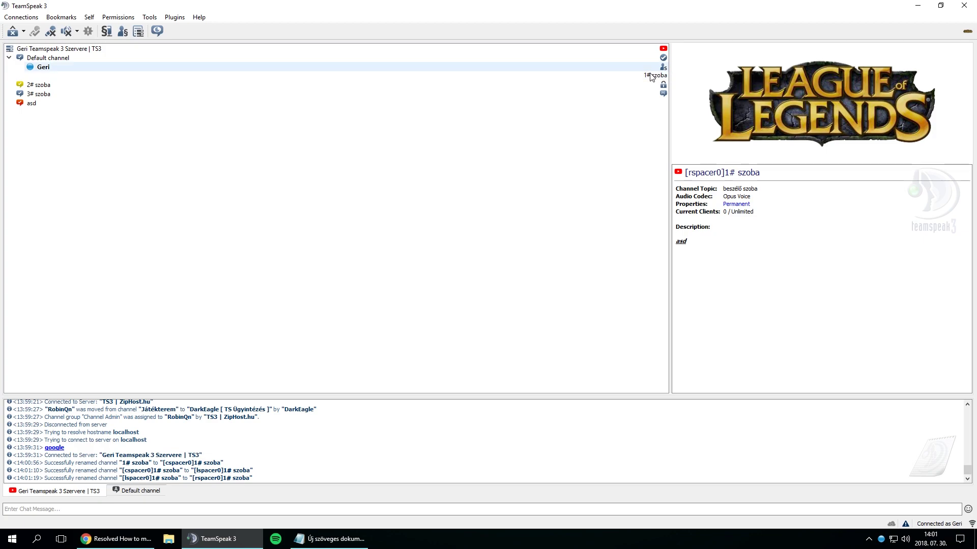
# - Restore the centred [cspacer0] tag on 1# szoba and save
pyautogui.rightClick(278, 76)
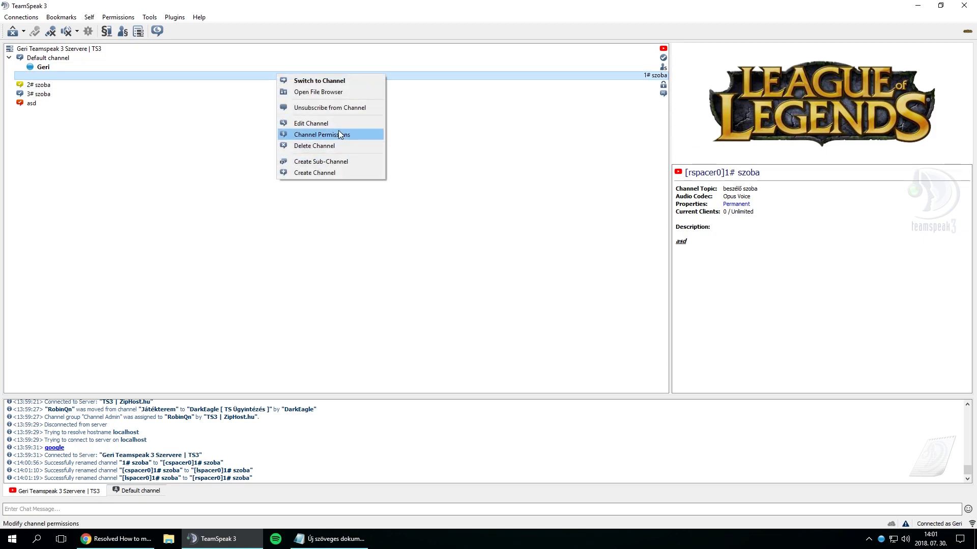
pyautogui.click(305, 121)
pyautogui.click(438, 166)
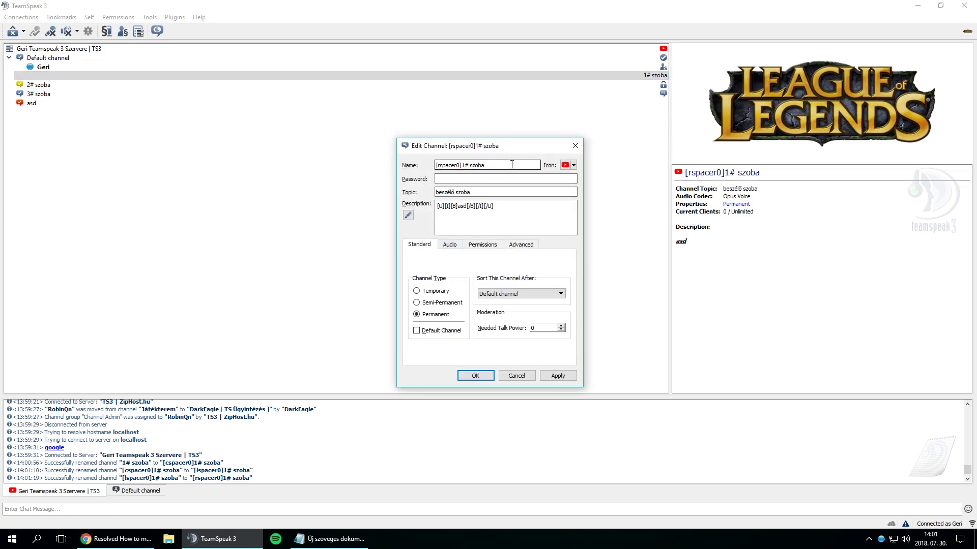
pyautogui.press('Delete')
pyautogui.write('c')
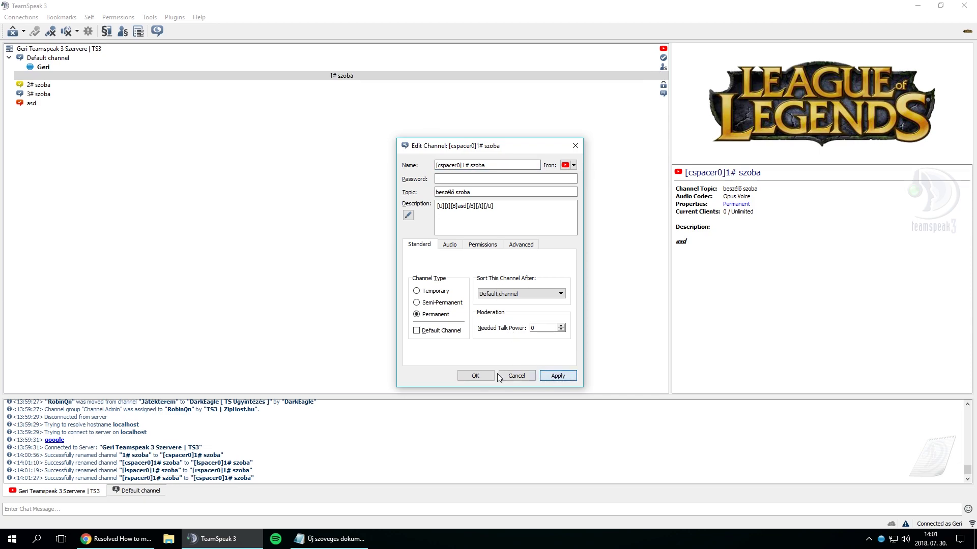
pyautogui.click(468, 376)
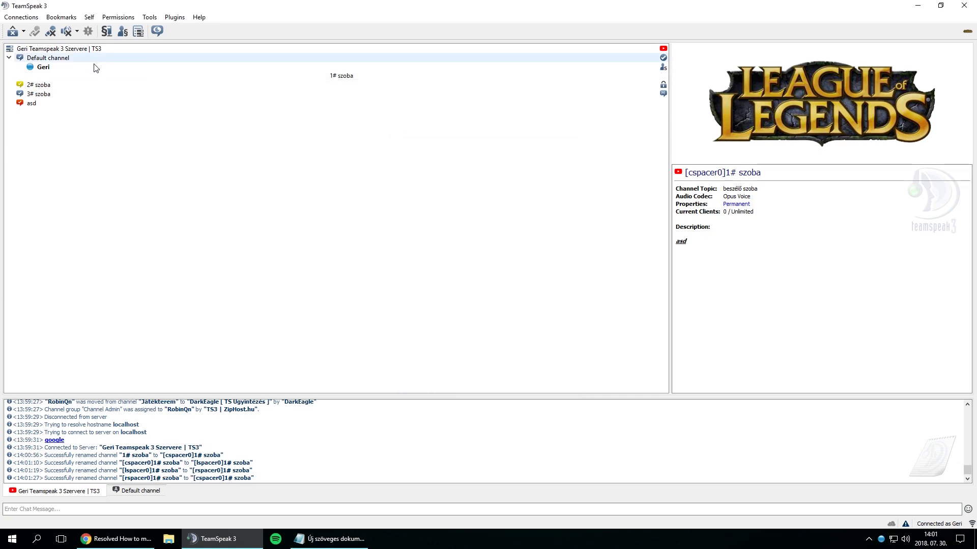
# - Rename 2# szoba to the [*spacer0]--- divider and apply it
pyautogui.rightClick(95, 84)
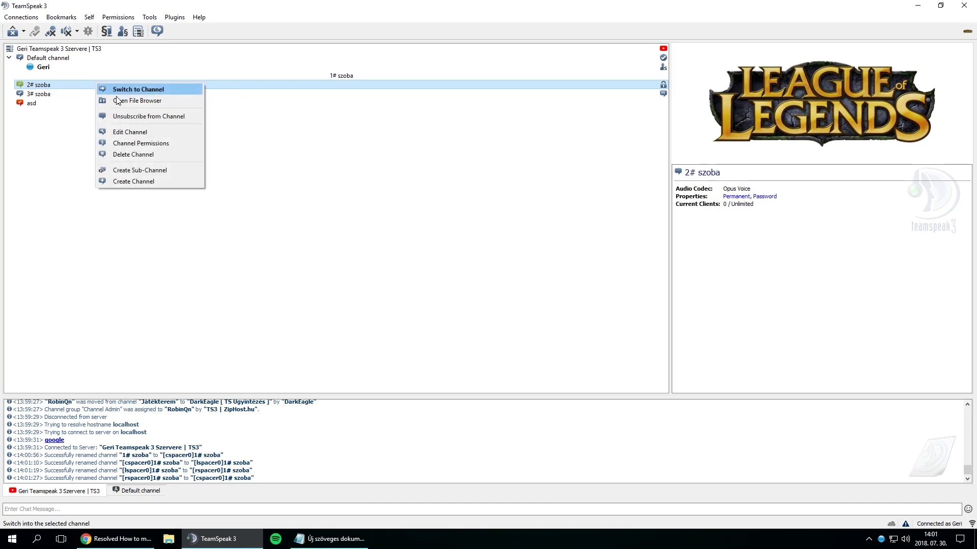
pyautogui.click(139, 131)
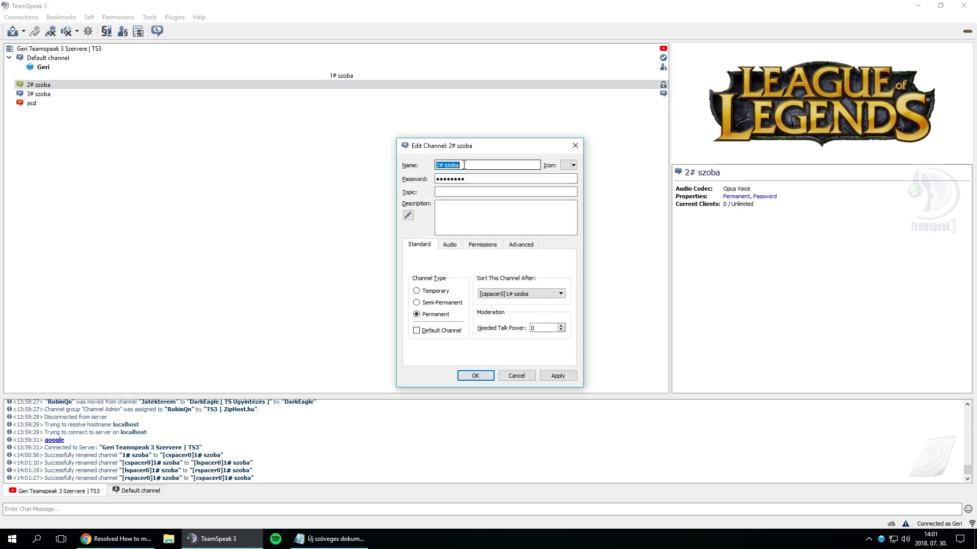
pyautogui.write('[?spacer')
pyautogui.press('BackSpace')
pyautogui.press('BackSpace')
pyautogui.write('cer#]')
pyautogui.press('BackSpace')
pyautogui.write('*')
pyautogui.write('0')
pyautogui.press('Delete')
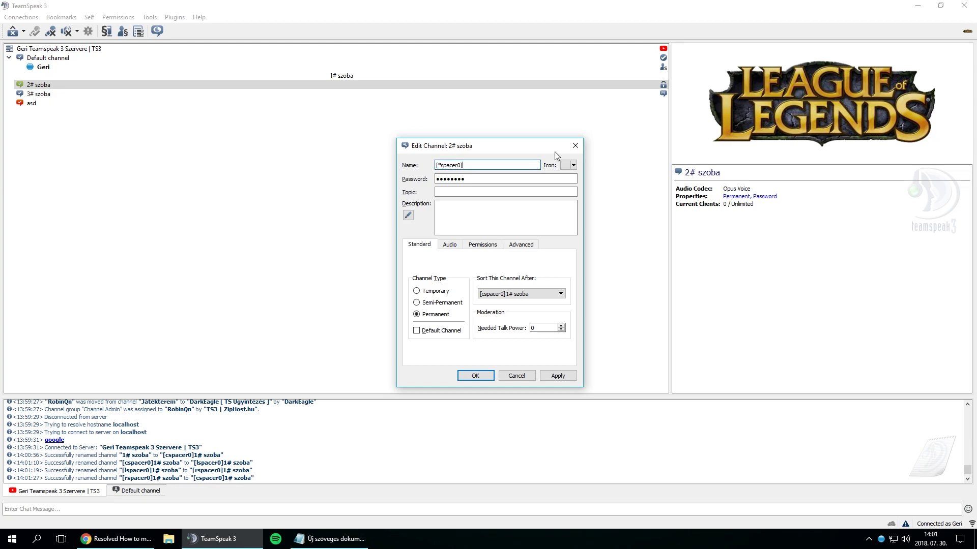
pyautogui.write('---')
pyautogui.click(558, 375)
pyautogui.click(472, 374)
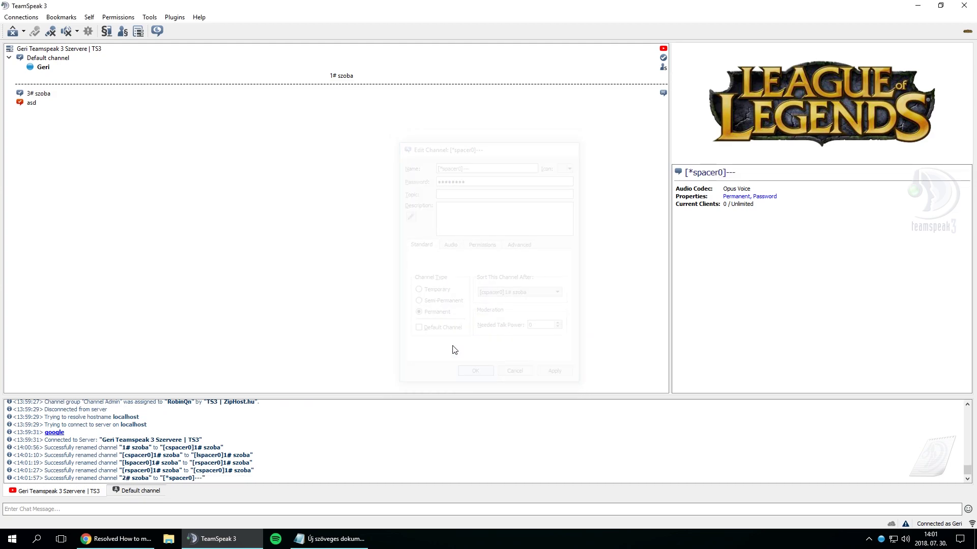
# - Change the divider pattern to -,- and then to -.-, applying each
pyautogui.rightClick(334, 87)
pyautogui.click(385, 136)
pyautogui.click(480, 166)
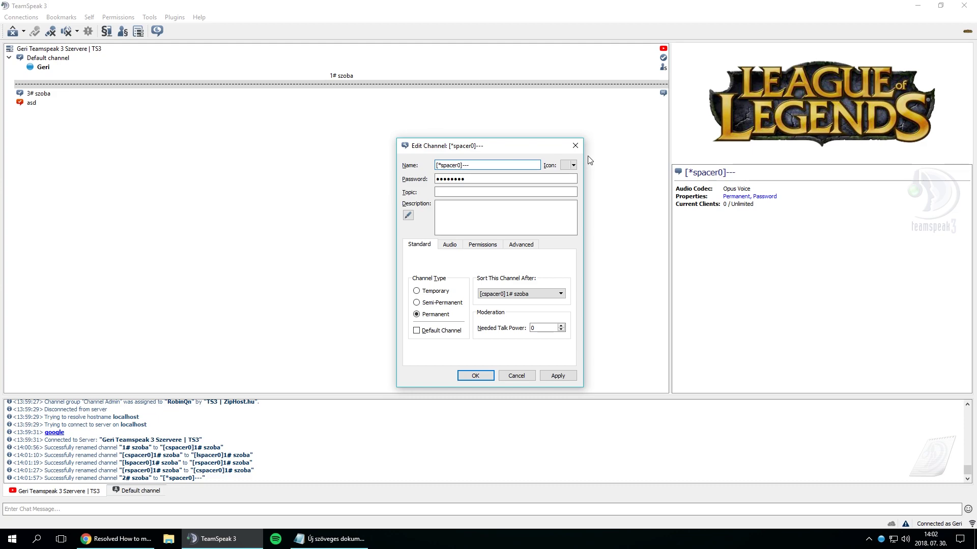
pyautogui.press('BackSpace')
pyautogui.press('BackSpace')
pyautogui.write('-,-')
pyautogui.click(558, 375)
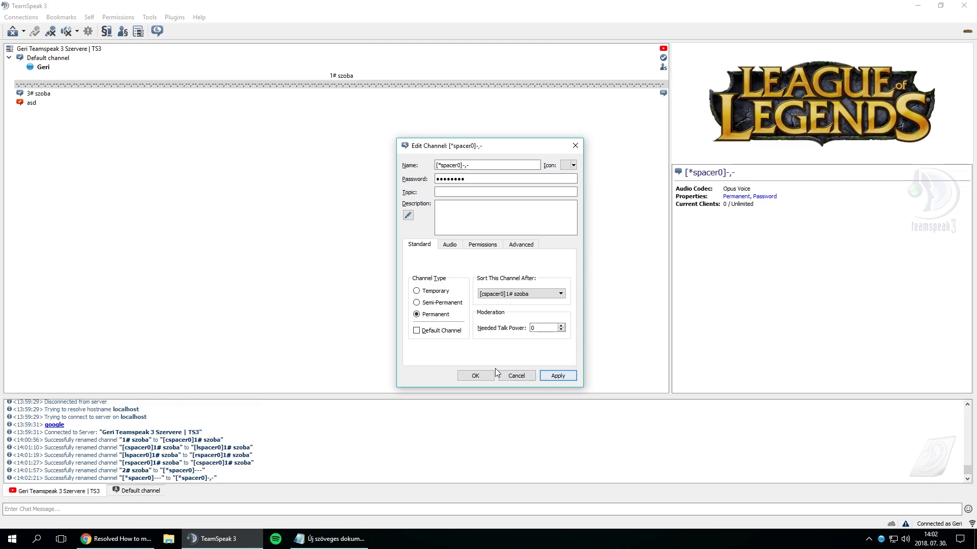
pyautogui.click(482, 166)
pyautogui.press('BackSpace')
pyautogui.press('BackSpace')
pyautogui.write('.-')
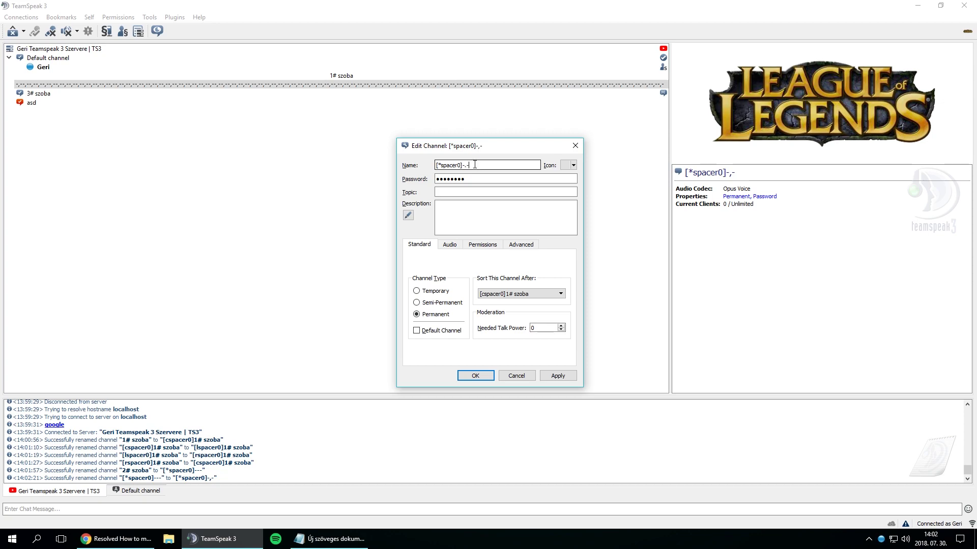
pyautogui.click(549, 377)
pyautogui.click(469, 378)
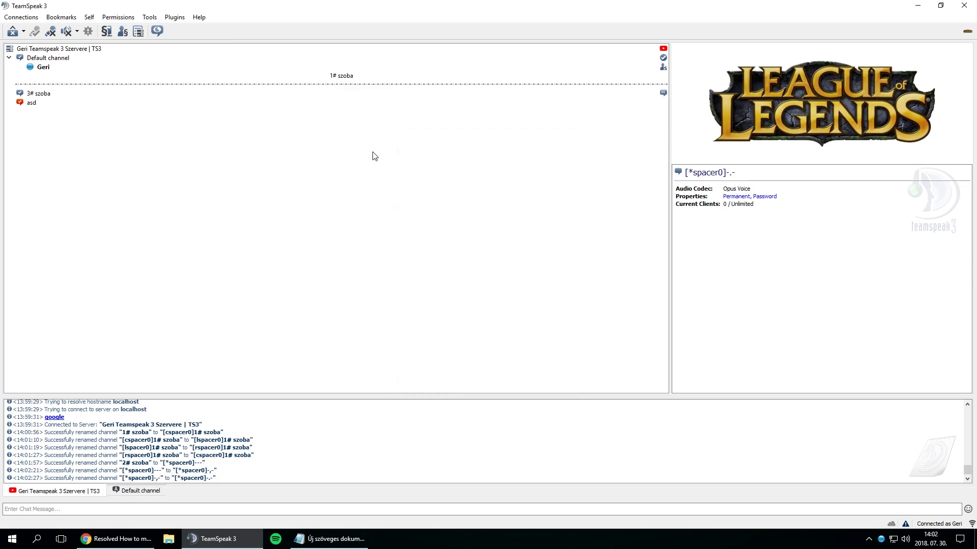
# - Inspect the first divider's [*spacer0]-.- name and close without changes
pyautogui.rightClick(305, 88)
pyautogui.click(332, 133)
pyautogui.click(495, 164)
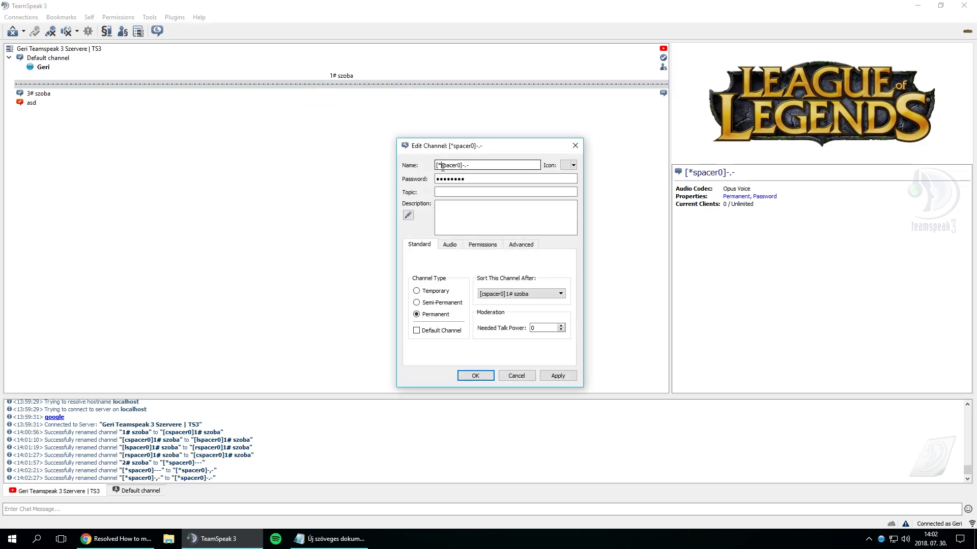
pyautogui.hotkey('shift', 'Left')
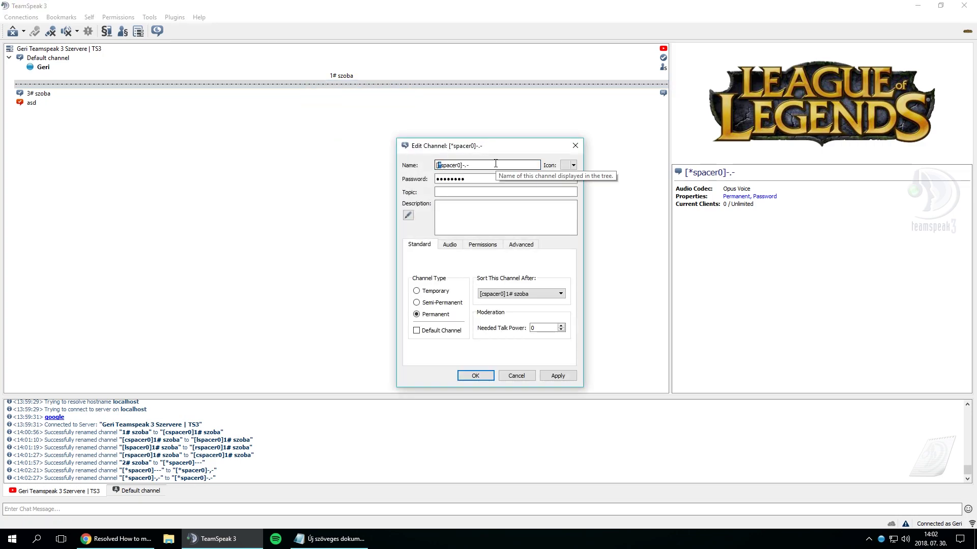
pyautogui.moveTo(468, 165); pyautogui.dragTo(463, 168)
pyautogui.click(461, 165)
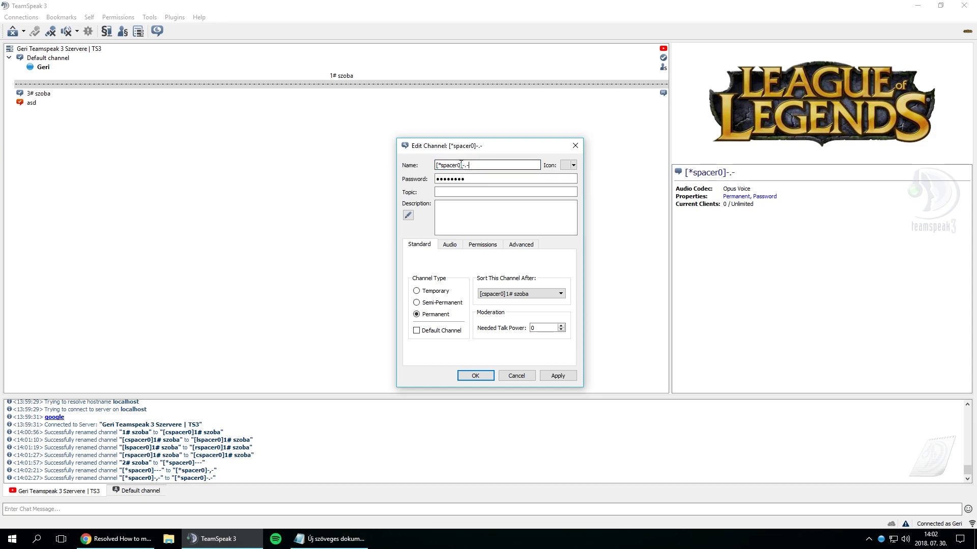
pyautogui.click(489, 377)
# - Rename 3# szoba to [*spacer1]-.-, using spacer number 1 to avoid a duplicate
pyautogui.click(65, 94)
pyautogui.rightClick(59, 95)
pyautogui.click(111, 127)
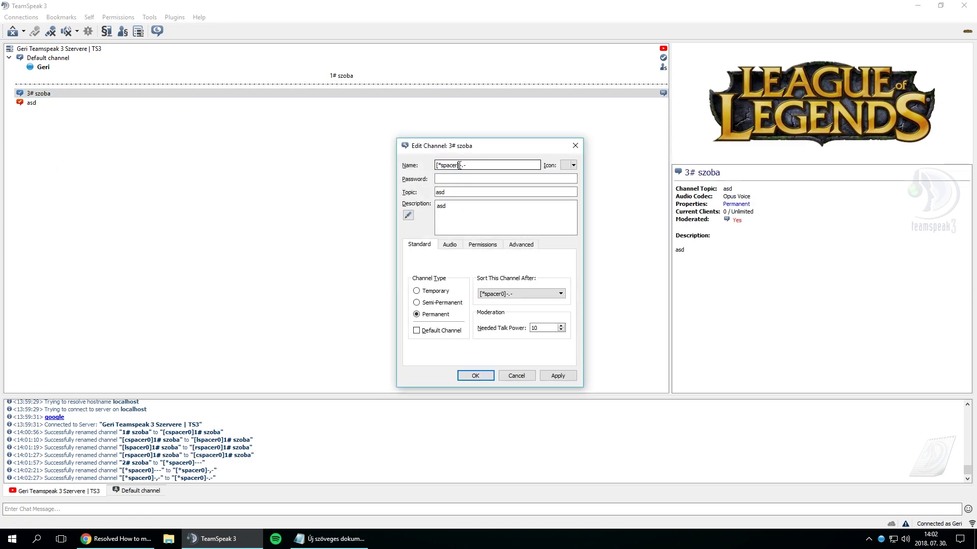
pyautogui.click(546, 378)
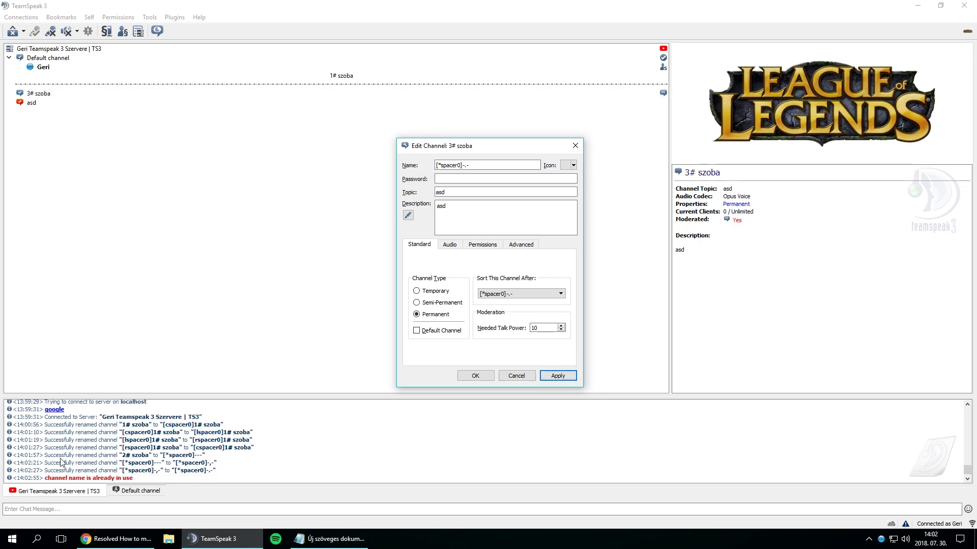
pyautogui.click(456, 165)
pyautogui.press('Delete')
pyautogui.write('1')
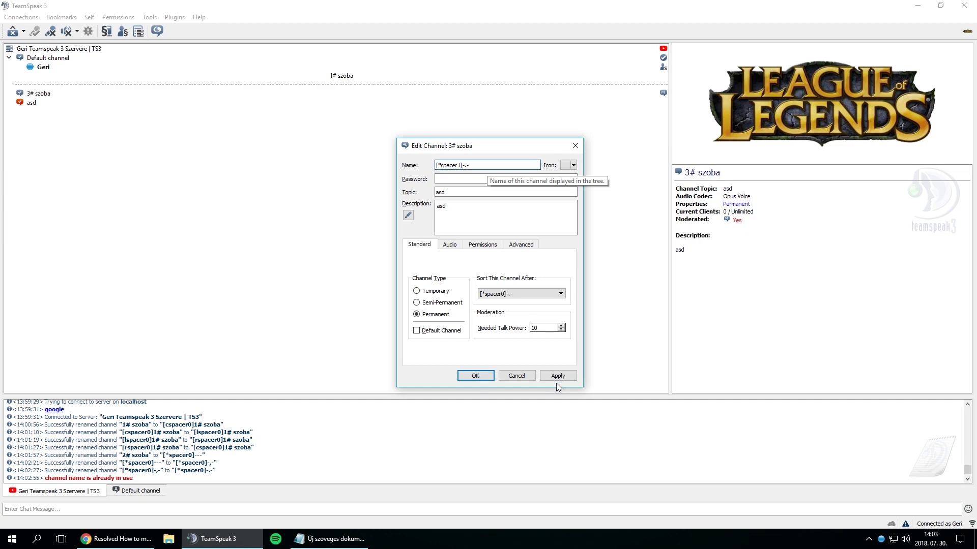
pyautogui.click(556, 376)
pyautogui.click(483, 377)
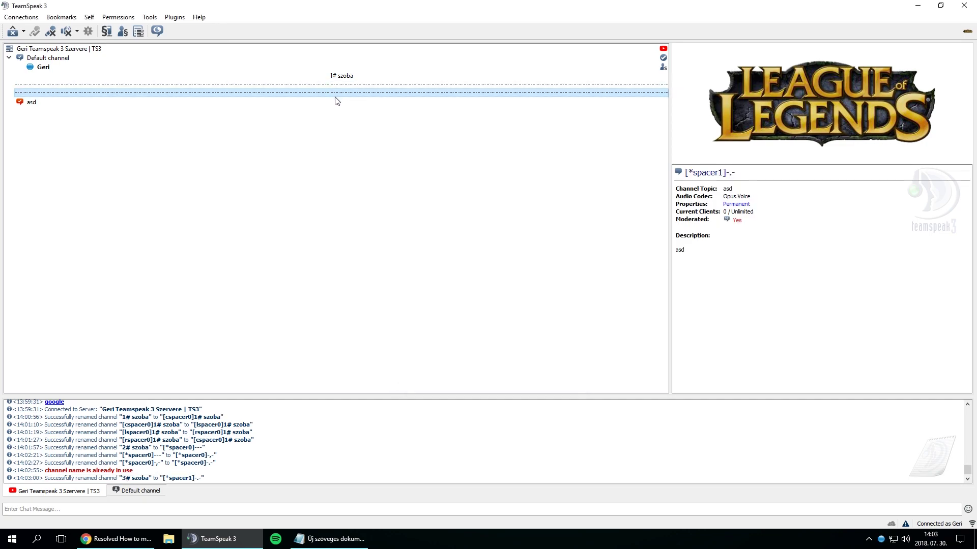
# - Move a divider above 1# szoba and rename Default channel to [cspacer0]Betoppanó
pyautogui.moveTo(333, 98); pyautogui.dragTo(128, 62)
pyautogui.click(127, 60)
pyautogui.rightClick(128, 60)
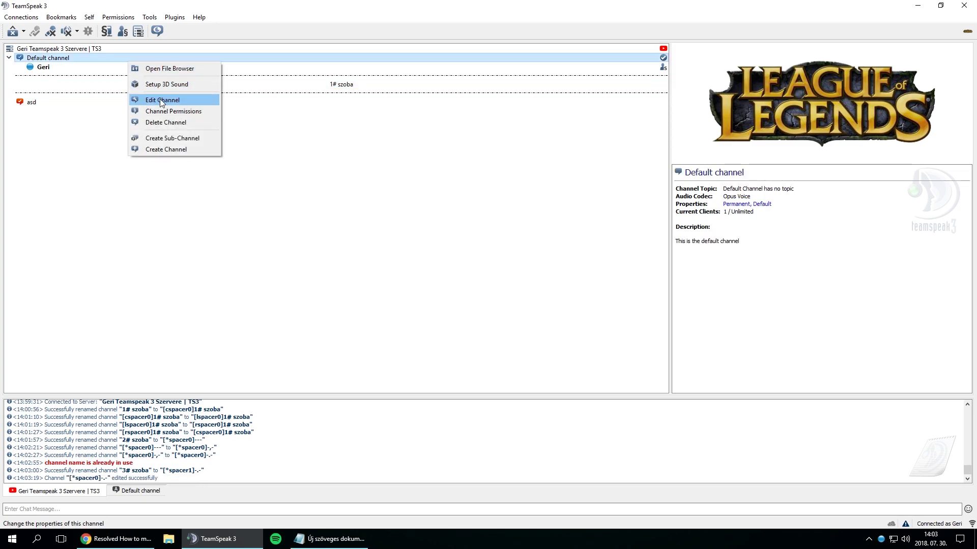
pyautogui.click(163, 100)
pyautogui.press('BackSpace')
pyautogui.write('[')
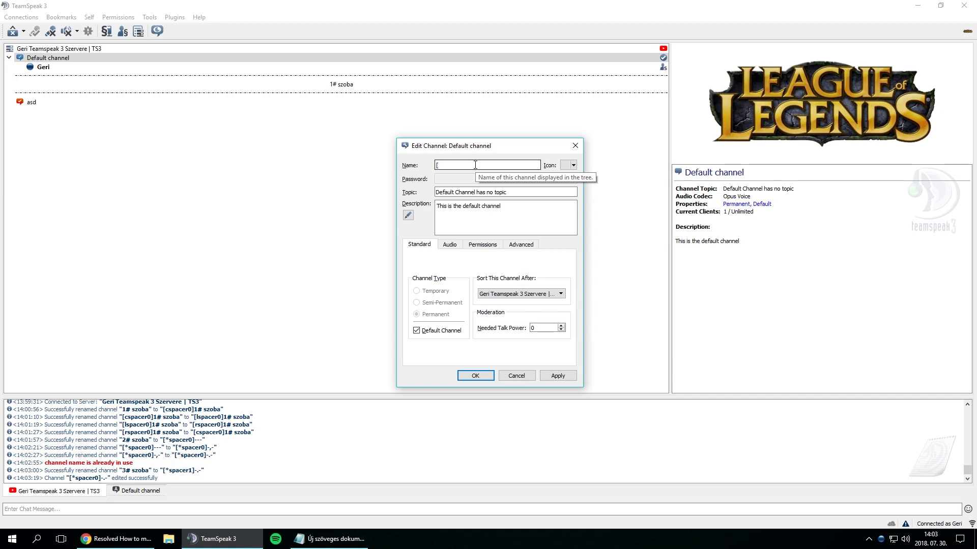
pyautogui.write('cspacer0]Betoppan')
pyautogui.click(558, 376)
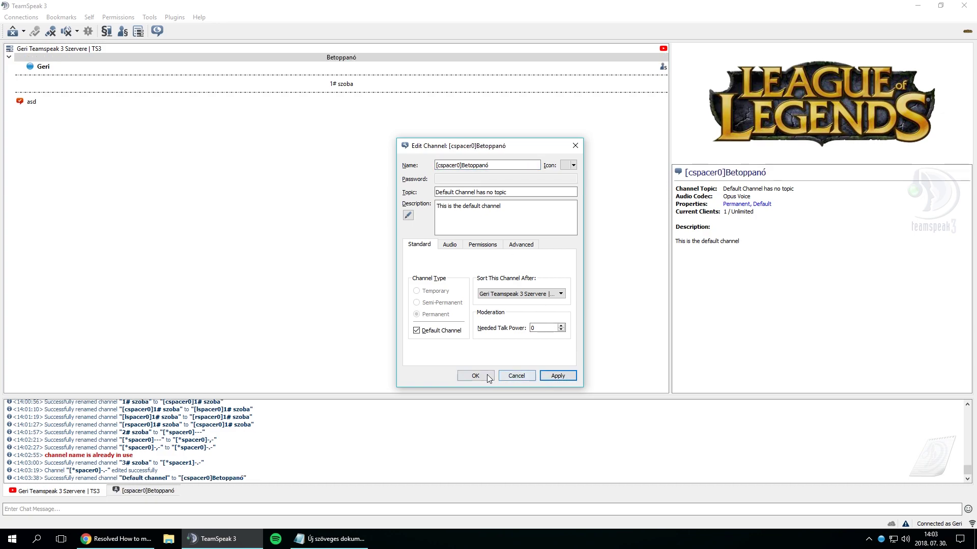
pyautogui.click(486, 375)
pyautogui.click(315, 58)
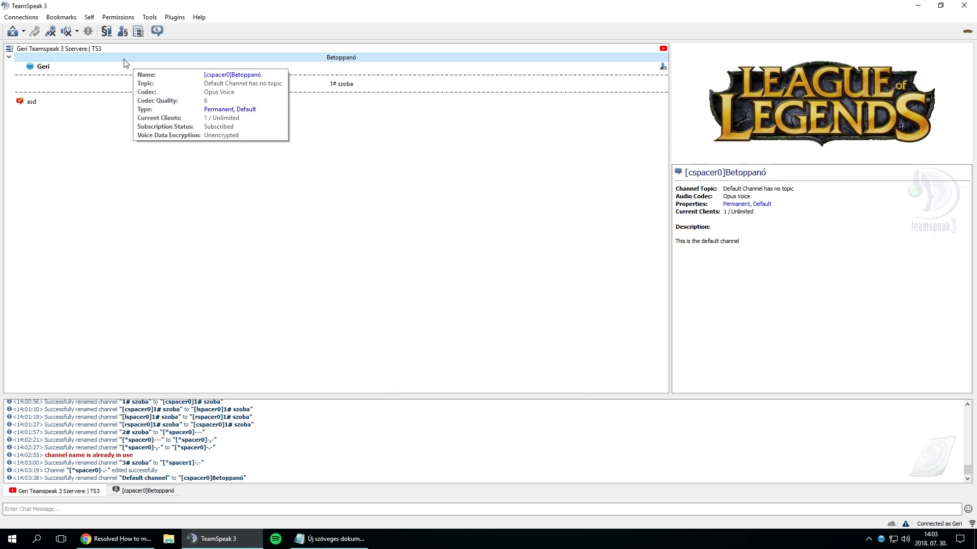
pyautogui.click(138, 68)
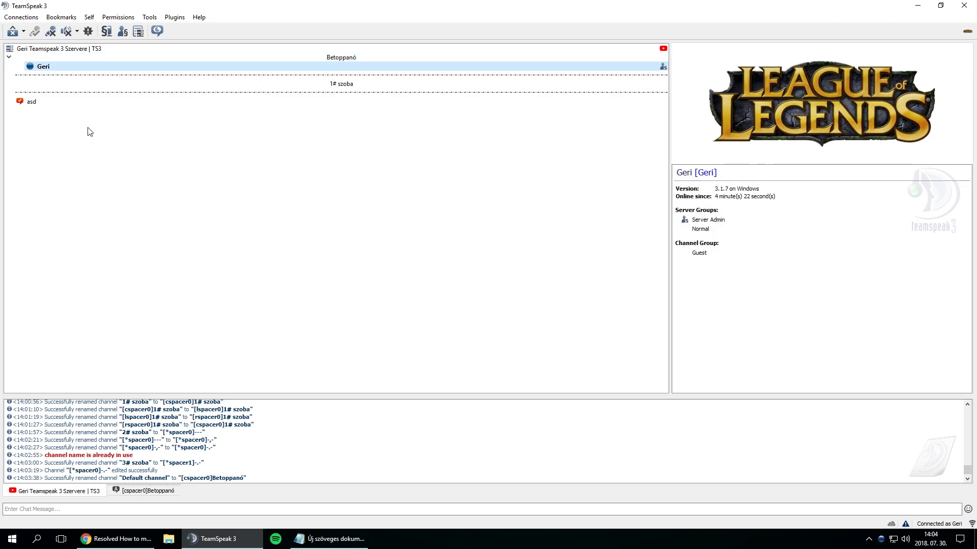